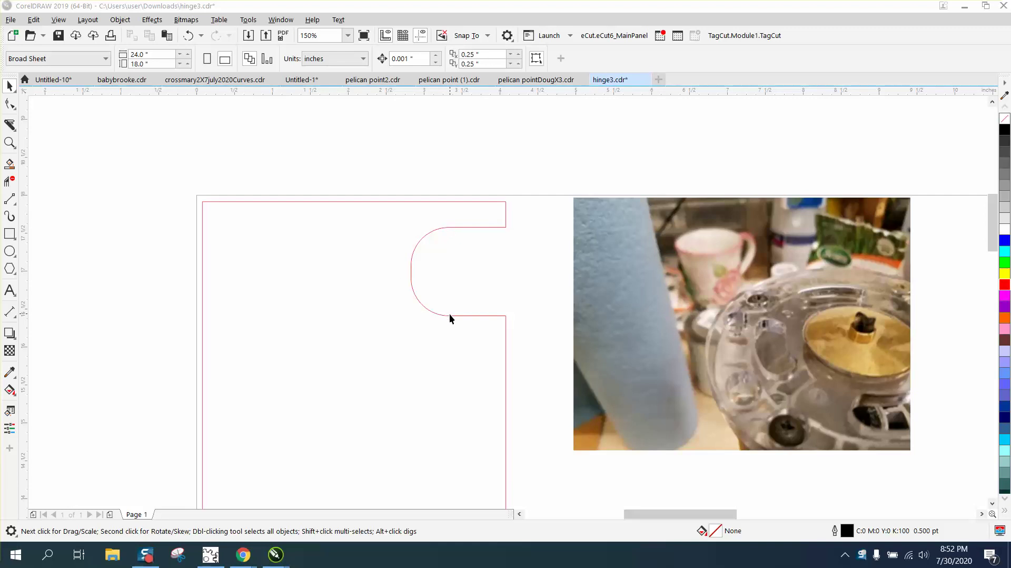
Set the document's default outline colour for graphic objects to red from the CMYK Palette
{"action": "left_click", "coordinate": [452, 316]}
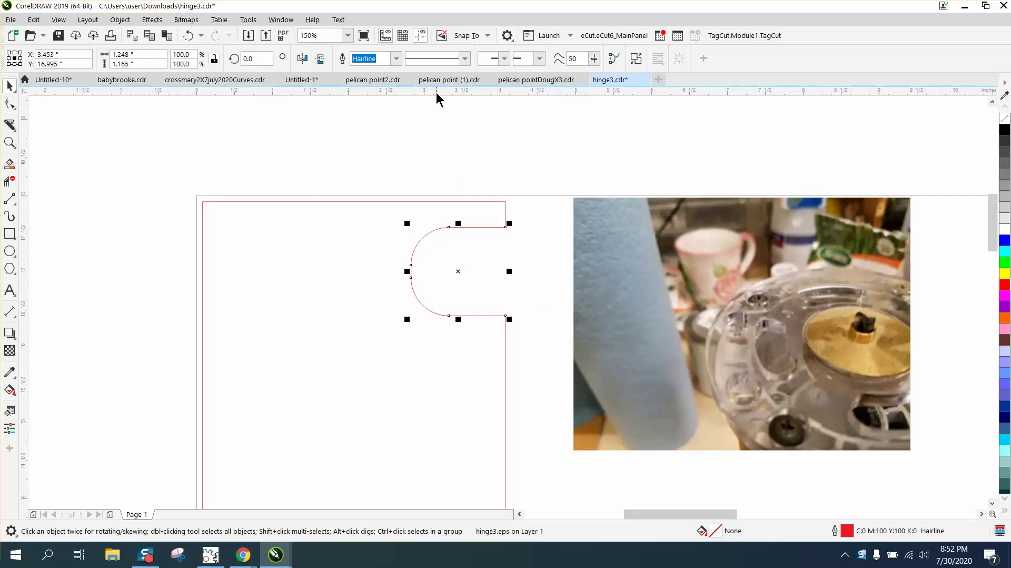
{"action": "left_click", "coordinate": [528, 124]}
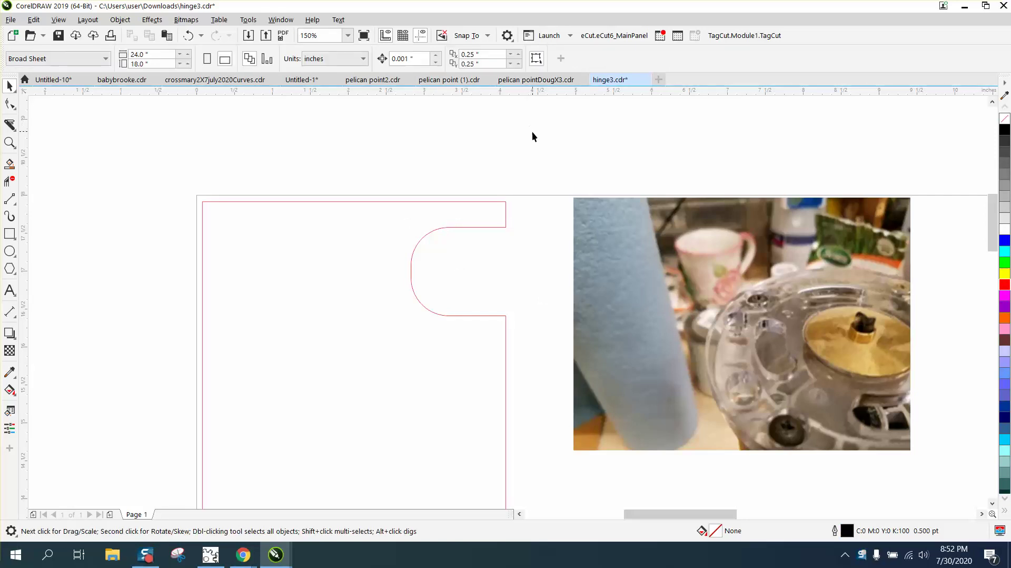
{"action": "double_click", "coordinate": [848, 531]}
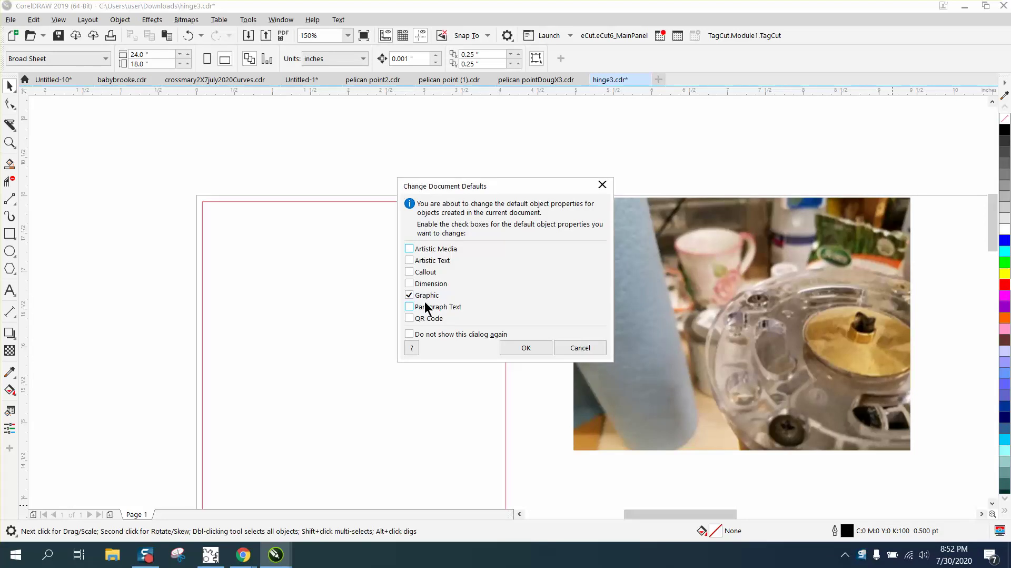
{"action": "left_click", "coordinate": [532, 351]}
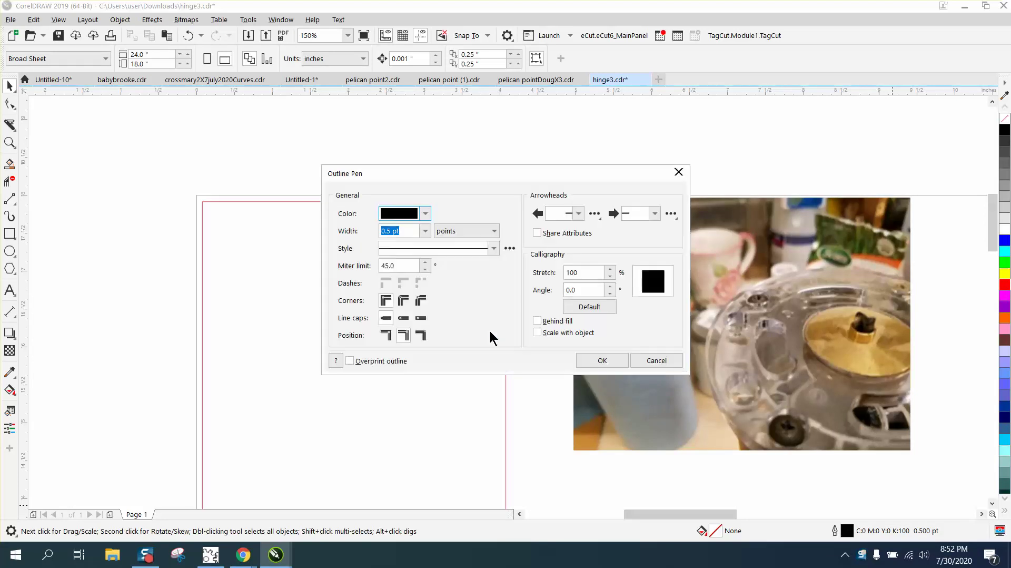
{"action": "left_click", "coordinate": [426, 213]}
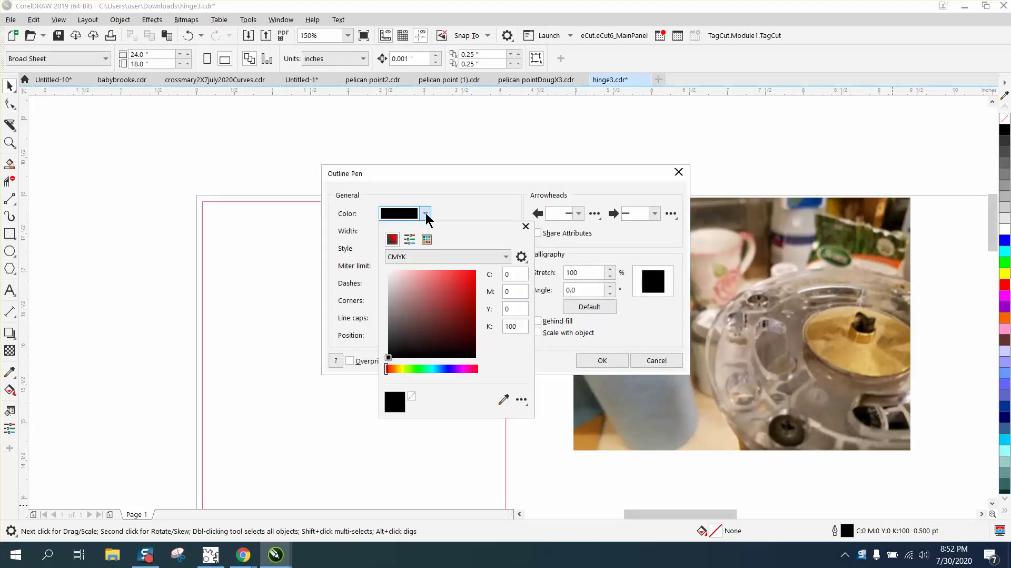
{"action": "left_click", "coordinate": [506, 256]}
{"action": "left_click", "coordinate": [406, 286]}
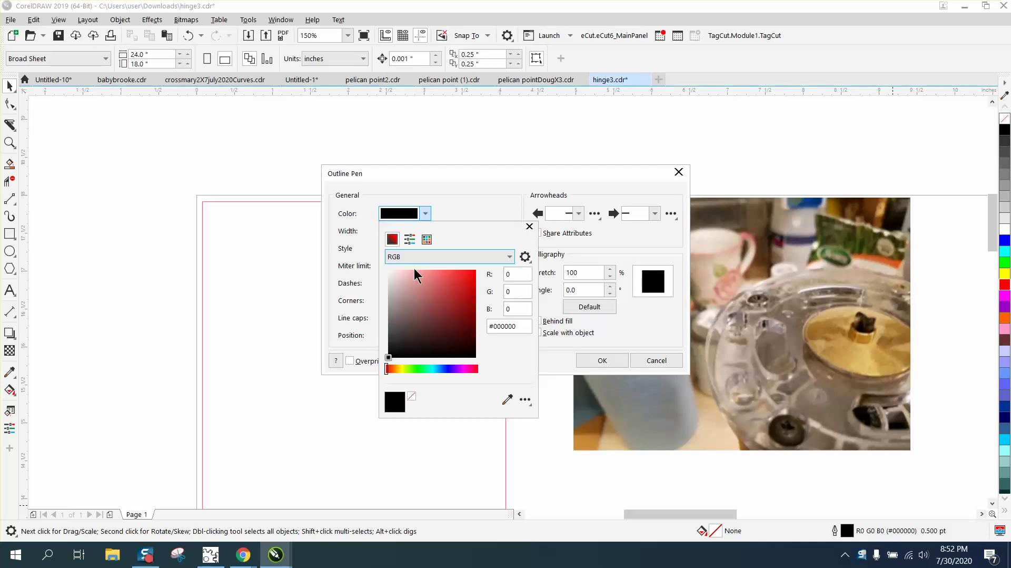
{"action": "left_click", "coordinate": [427, 239]}
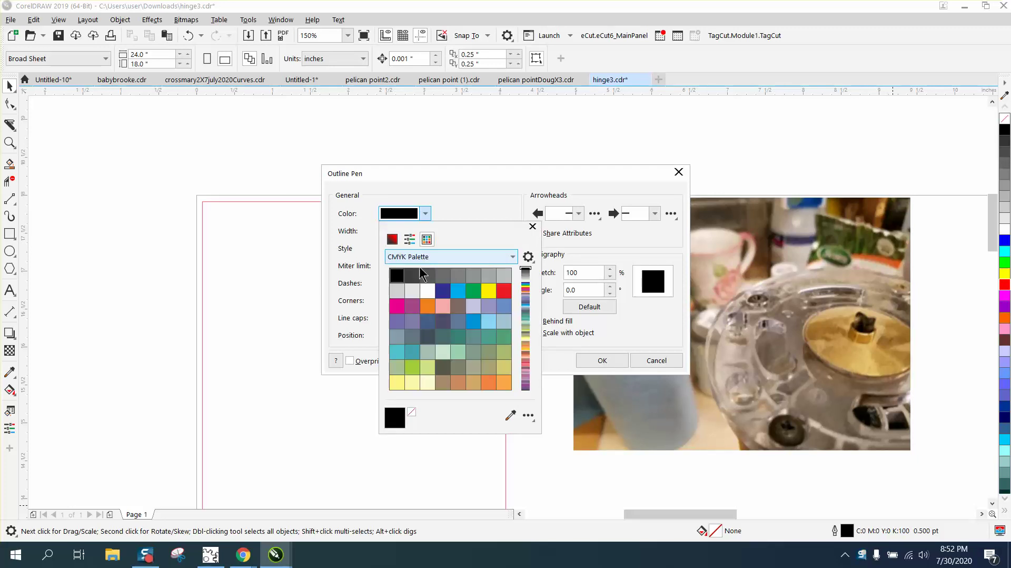
{"action": "left_click", "coordinate": [504, 289]}
Set the default outline width to Hairline and apply the outline defaults
{"action": "left_click", "coordinate": [601, 359]}
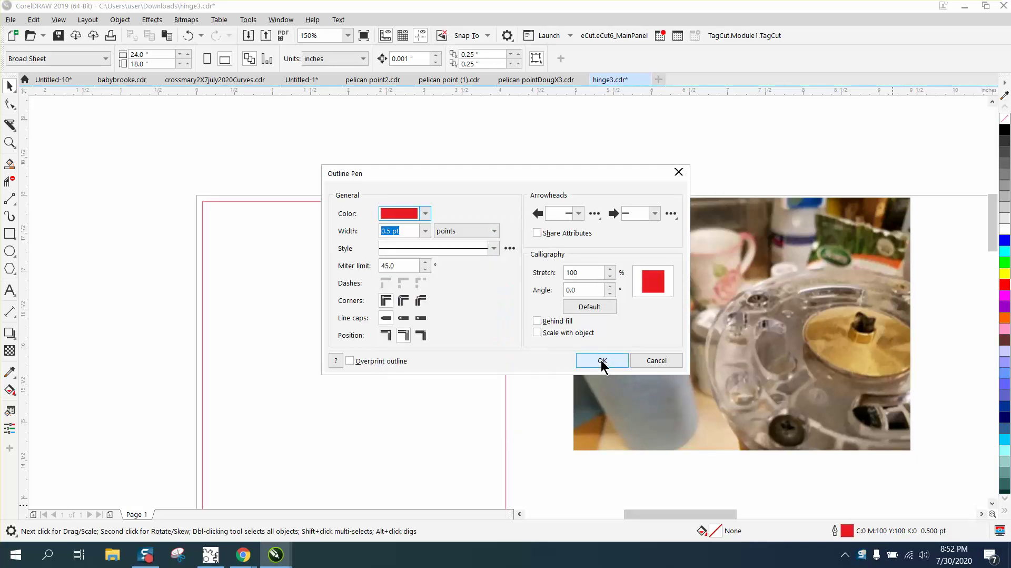
{"action": "left_click", "coordinate": [425, 232]}
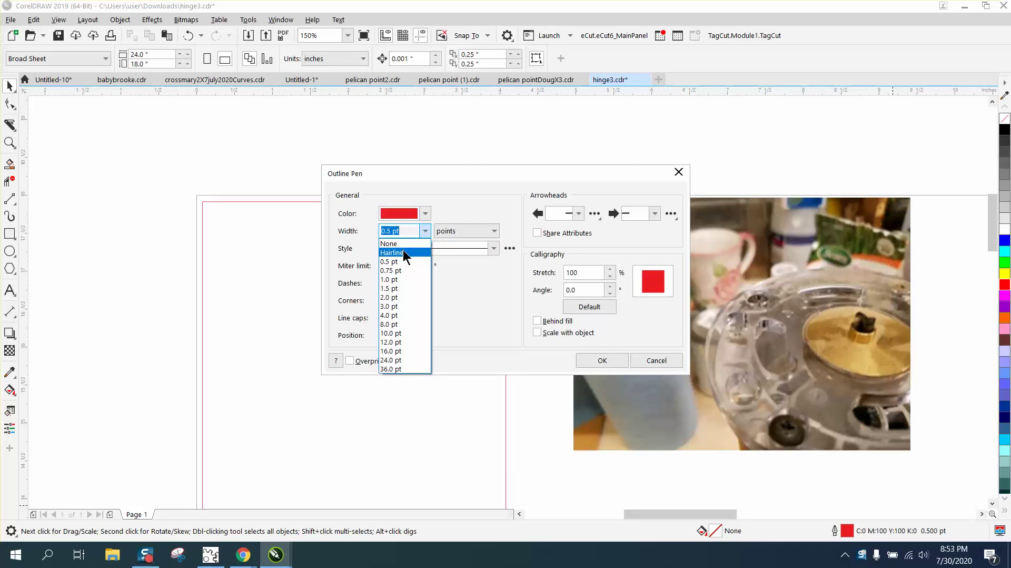
{"action": "left_click", "coordinate": [403, 252]}
{"action": "left_click", "coordinate": [599, 359]}
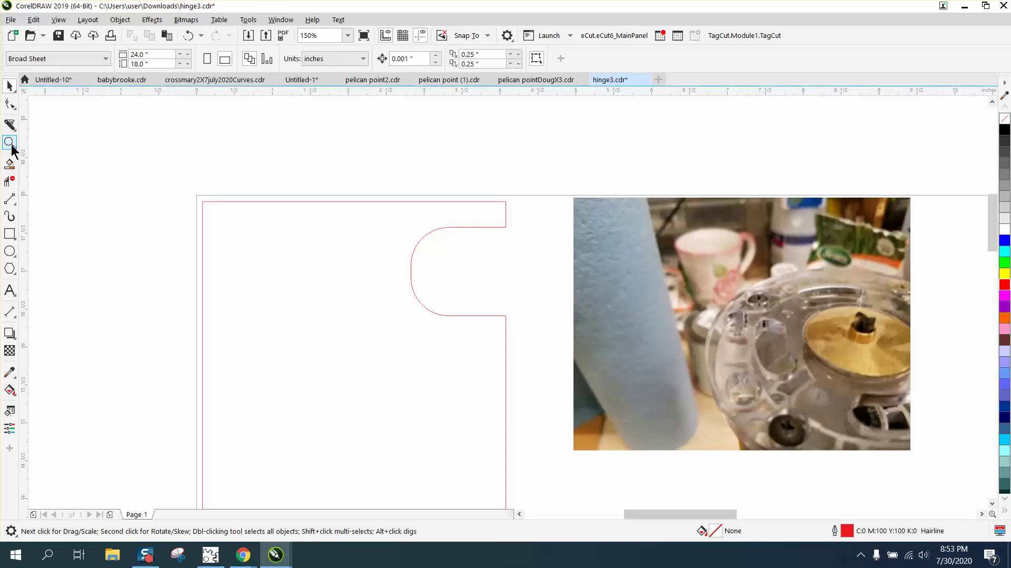
Examine the photo of the clear router base with its brass bushing up close, along with the panel outline beside it
{"action": "left_click", "coordinate": [10, 143]}
{"action": "left_click_drag", "start_coordinate": [733, 295], "coordinate": [877, 364]}
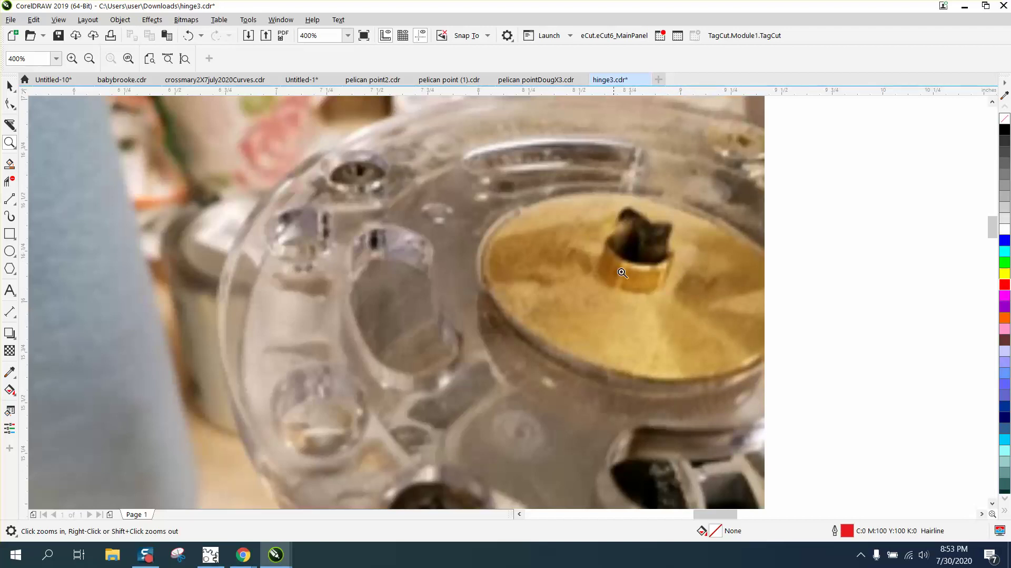
{"action": "right_click", "coordinate": [659, 309]}
{"action": "right_click", "coordinate": [659, 309]}
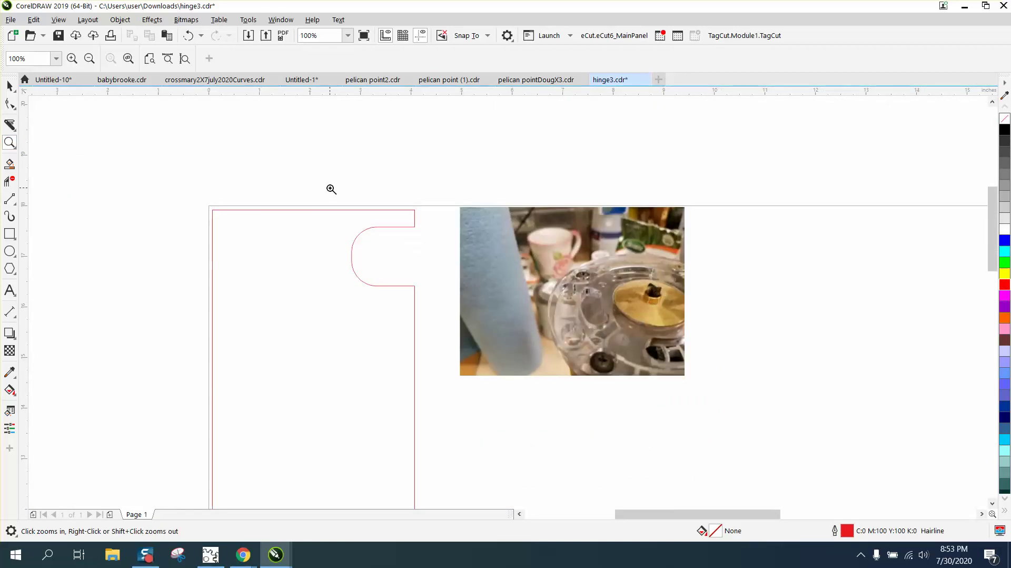
{"action": "left_click_drag", "start_coordinate": [330, 194], "coordinate": [652, 390]}
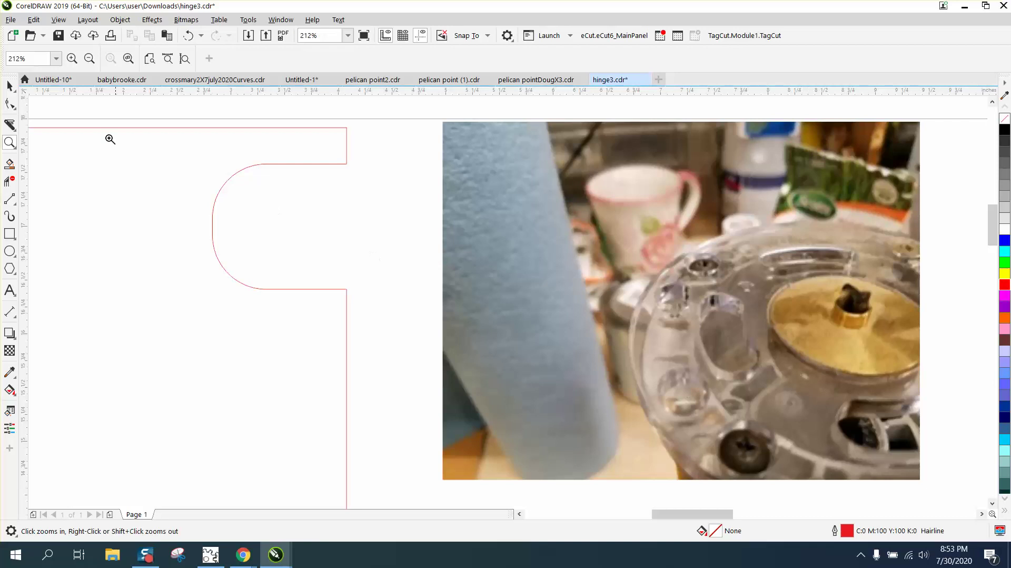
{"action": "left_click", "coordinate": [10, 86]}
{"action": "left_click", "coordinate": [275, 165]}
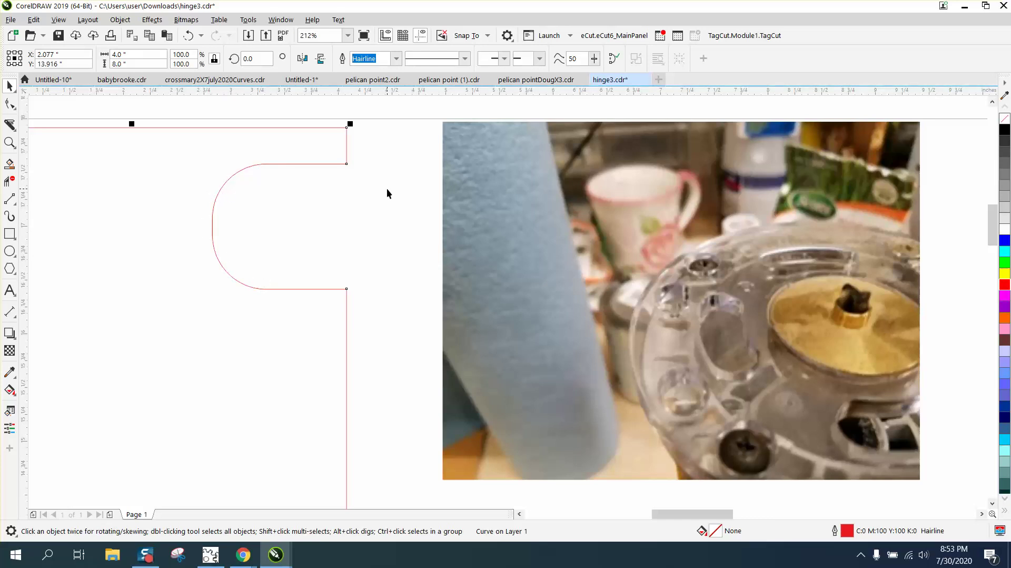
{"action": "left_click", "coordinate": [370, 192]}
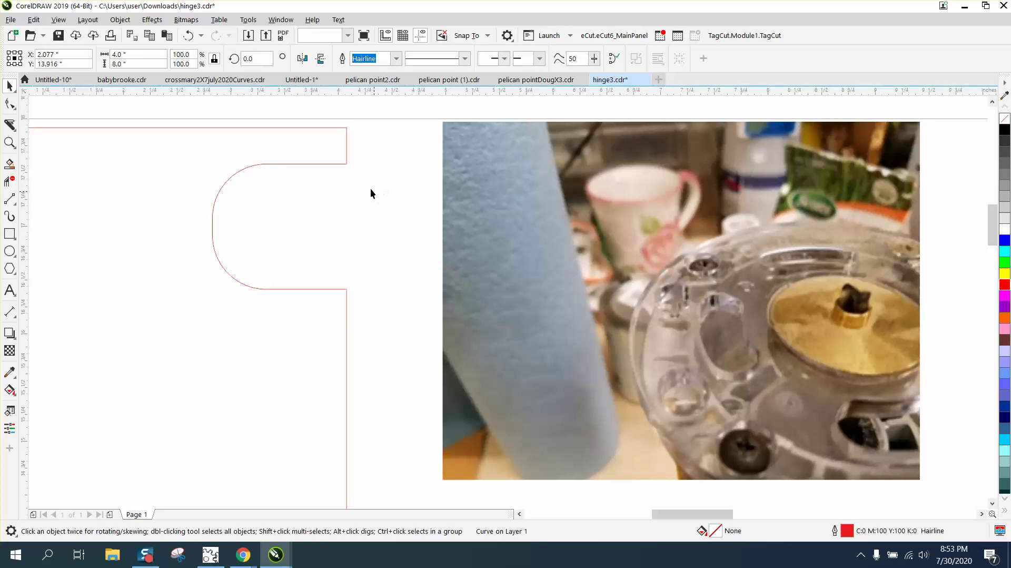
Add a vertical parallel dimension across the opening of the hinge cutout at the panel's right edge
{"action": "left_click", "coordinate": [343, 165]}
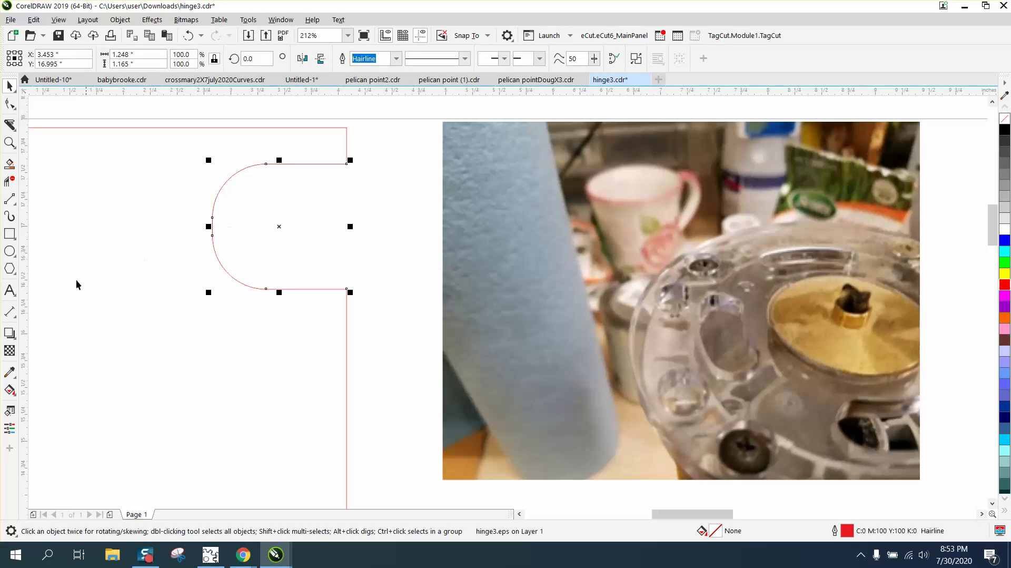
{"action": "left_click", "coordinate": [13, 315]}
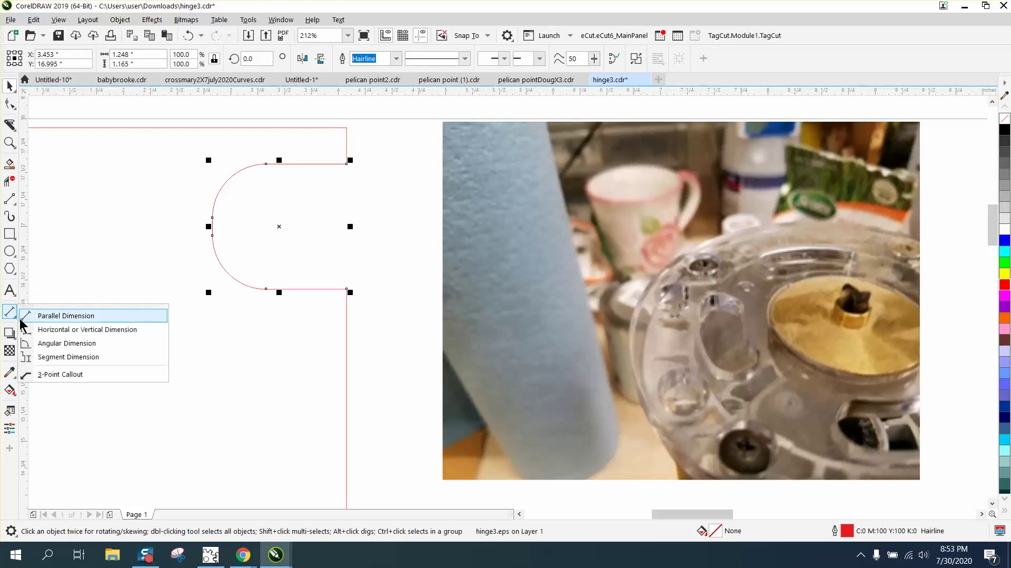
{"action": "left_click", "coordinate": [62, 318]}
{"action": "left_click_drag", "start_coordinate": [347, 289], "coordinate": [347, 165]}
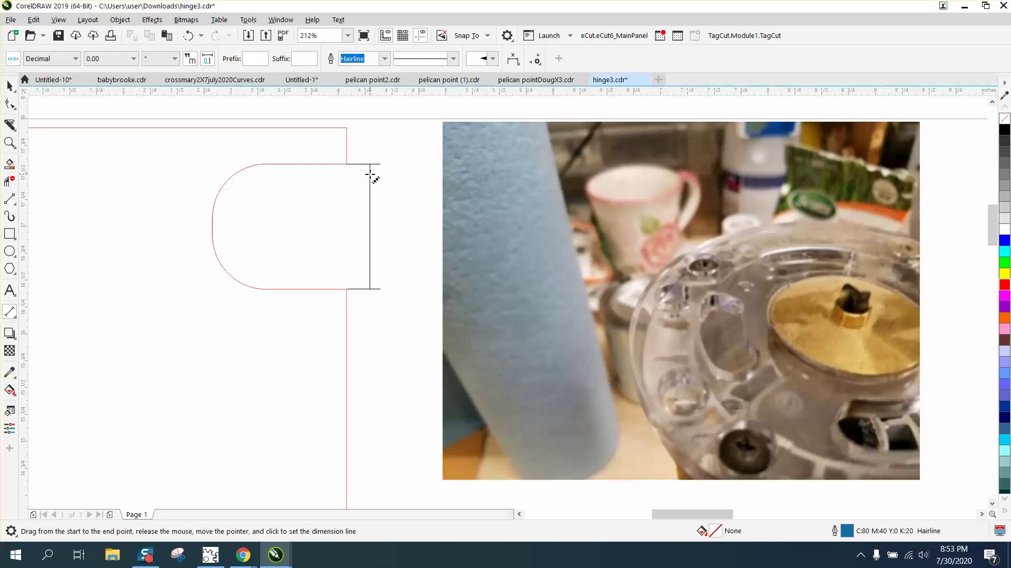
{"action": "left_click", "coordinate": [371, 176]}
{"action": "key", "text": "space"}
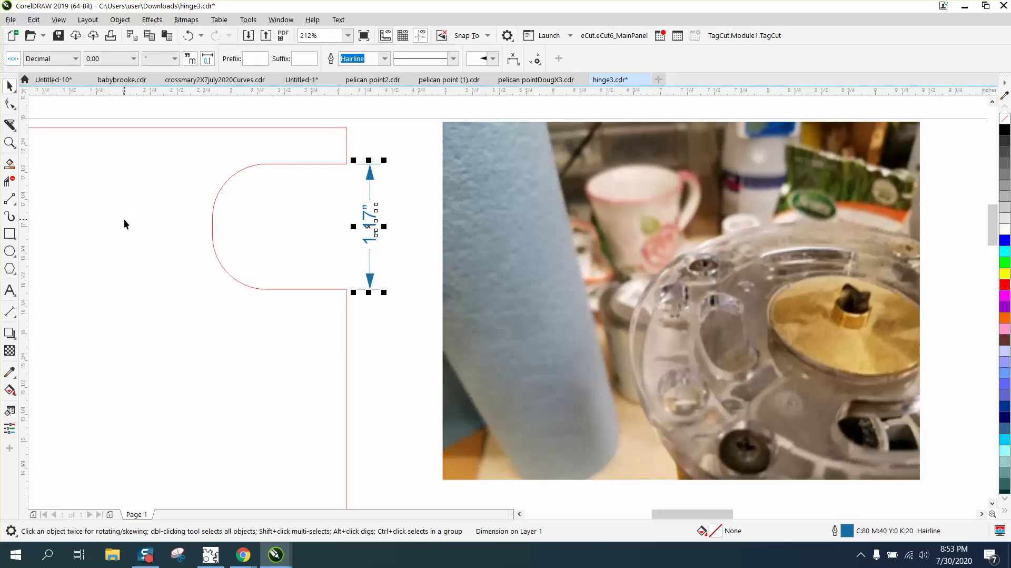
Draw a rectangle about 1.77 by 1.11 inches overlapping the cutout's lower left and scale it proportionally to 1.17 inches high
{"action": "left_click", "coordinate": [126, 220]}
{"action": "left_click", "coordinate": [10, 234]}
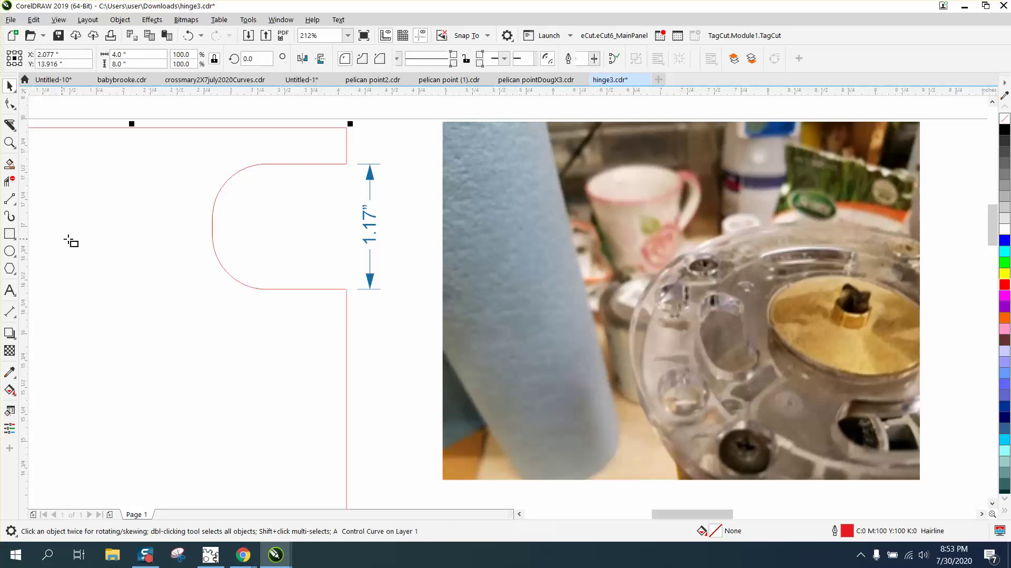
{"action": "left_click_drag", "start_coordinate": [70, 242], "coordinate": [260, 361]}
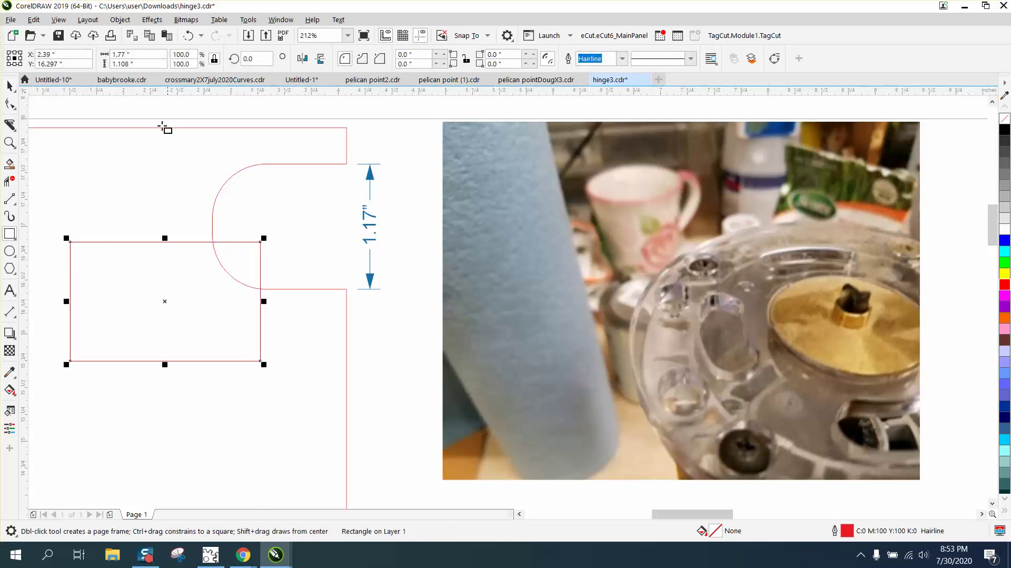
{"action": "left_click", "coordinate": [138, 64]}
{"action": "type", "text": "1.17"}
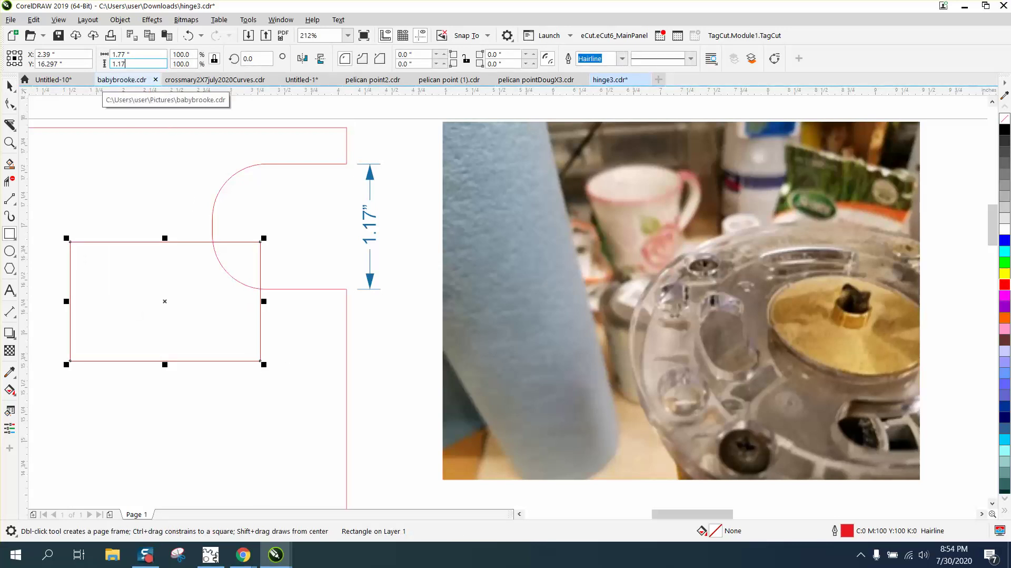
{"action": "key", "text": "Return"}
Delete the vertical dimension beside the hinge cutout
{"action": "left_click", "coordinate": [10, 85]}
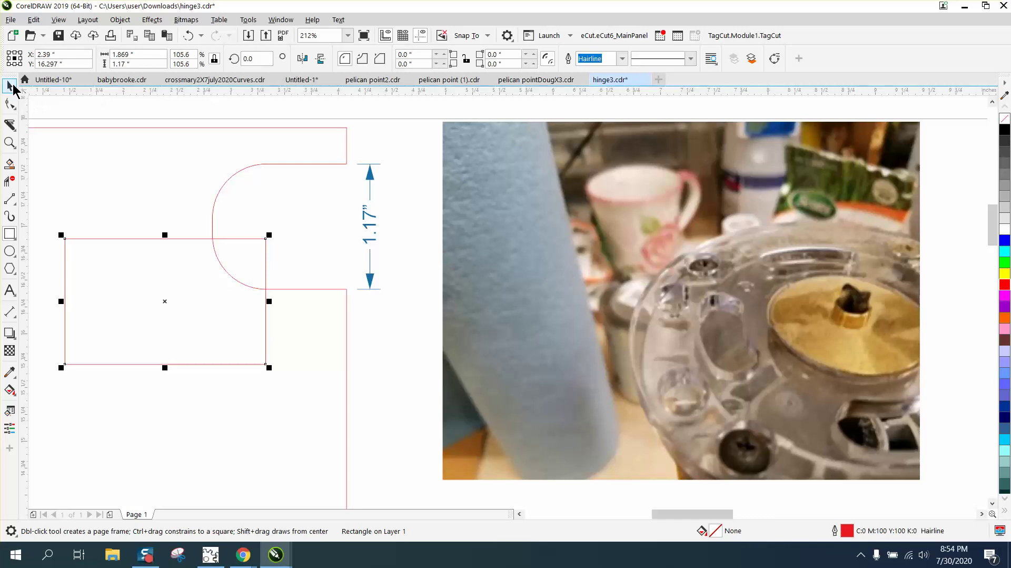
{"action": "left_click", "coordinate": [377, 217]}
{"action": "key", "text": "Delete"}
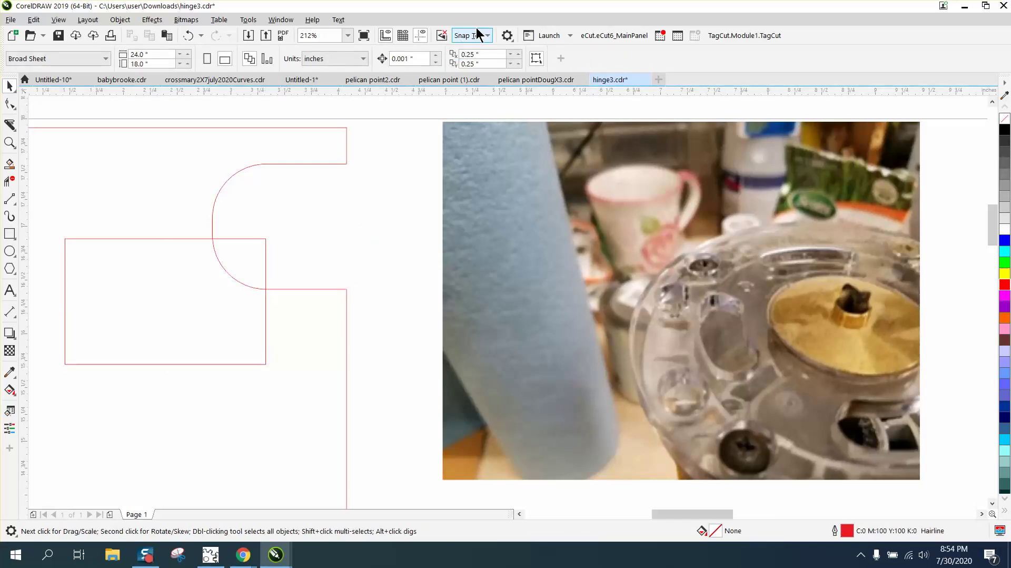
Snap the rectangle's lower-right corner to the cutout's lower end on the panel edge and narrow it from the left to 1.248 inches
{"action": "left_click", "coordinate": [488, 36]}
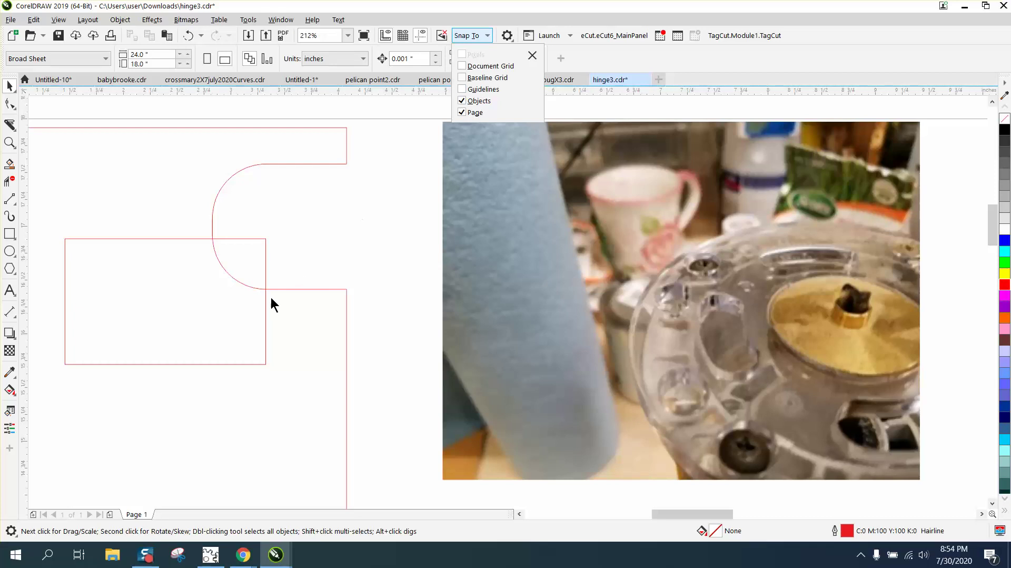
{"action": "left_click", "coordinate": [264, 363]}
{"action": "left_click", "coordinate": [265, 364]}
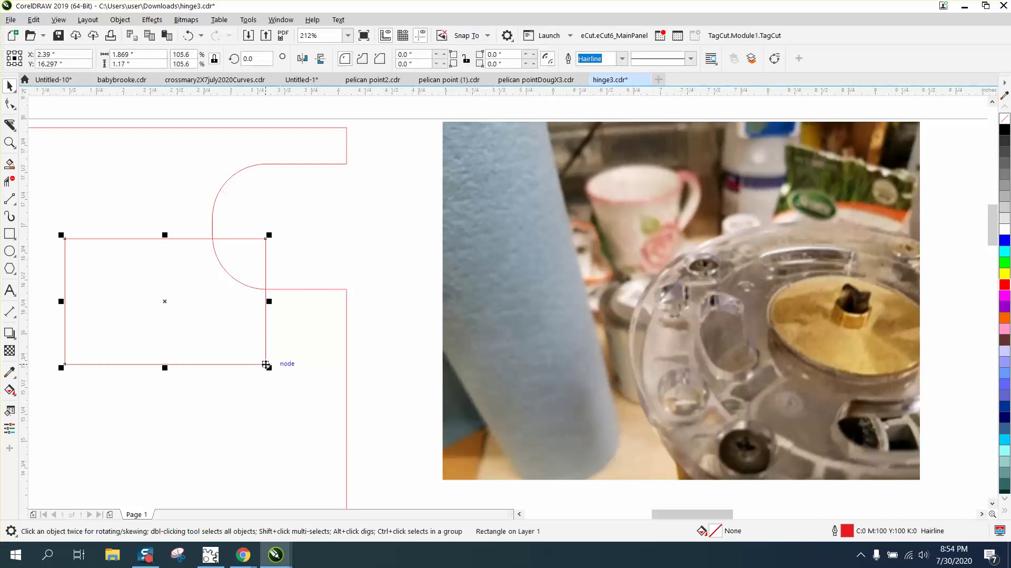
{"action": "left_click_drag", "start_coordinate": [265, 364], "coordinate": [347, 289]}
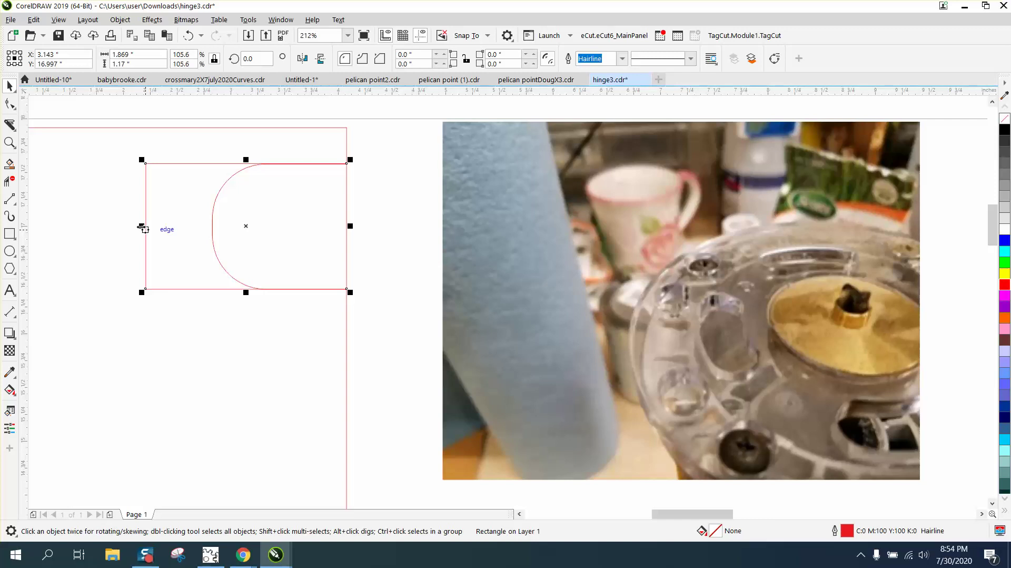
{"action": "left_click_drag", "start_coordinate": [142, 228], "coordinate": [213, 226]}
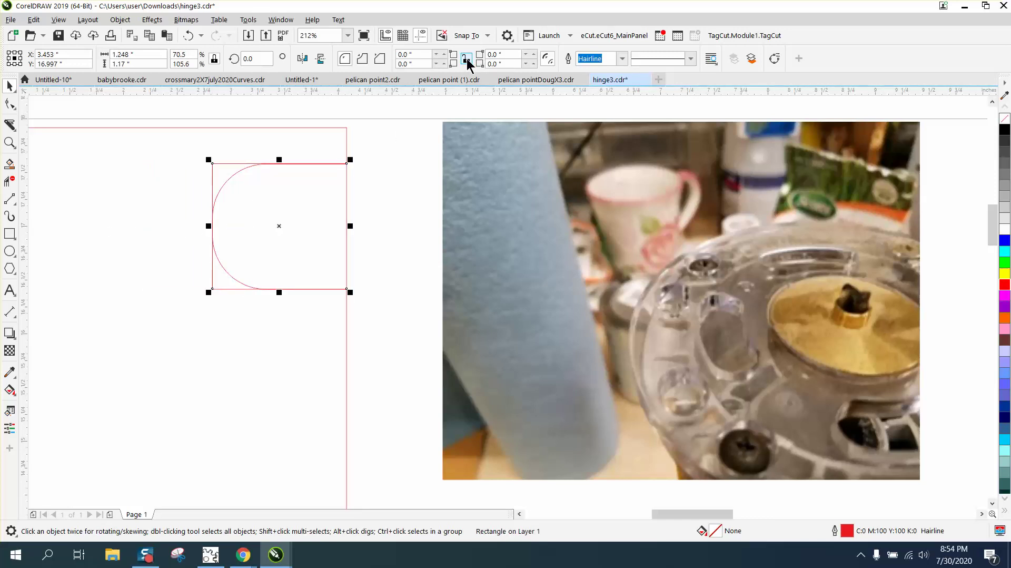
Try a 0.55 inch round radius on the rectangle's upper-left corner
{"action": "left_click", "coordinate": [419, 57]}
{"action": "type", "text": ".55"}
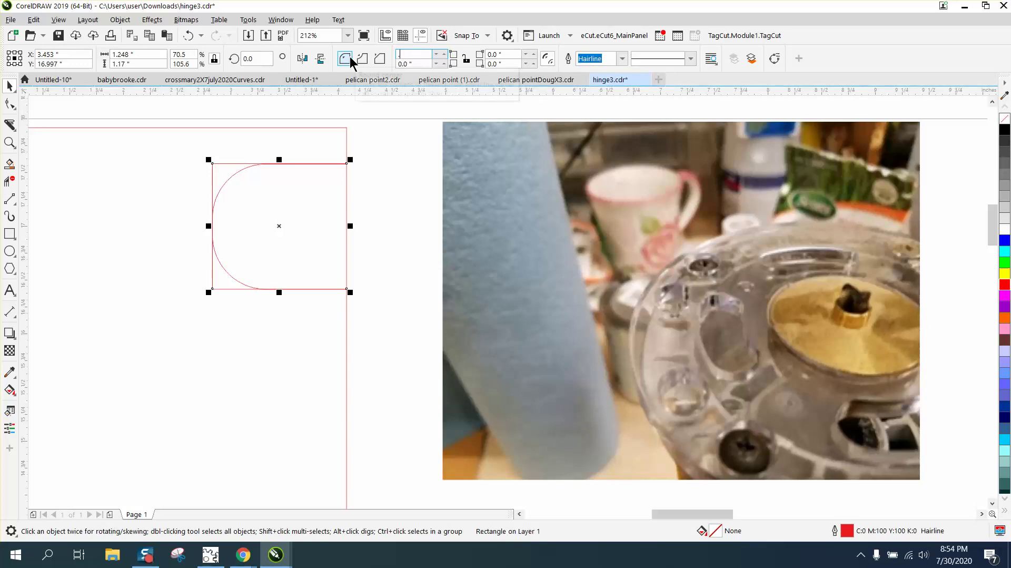
{"action": "key", "text": "Return"}
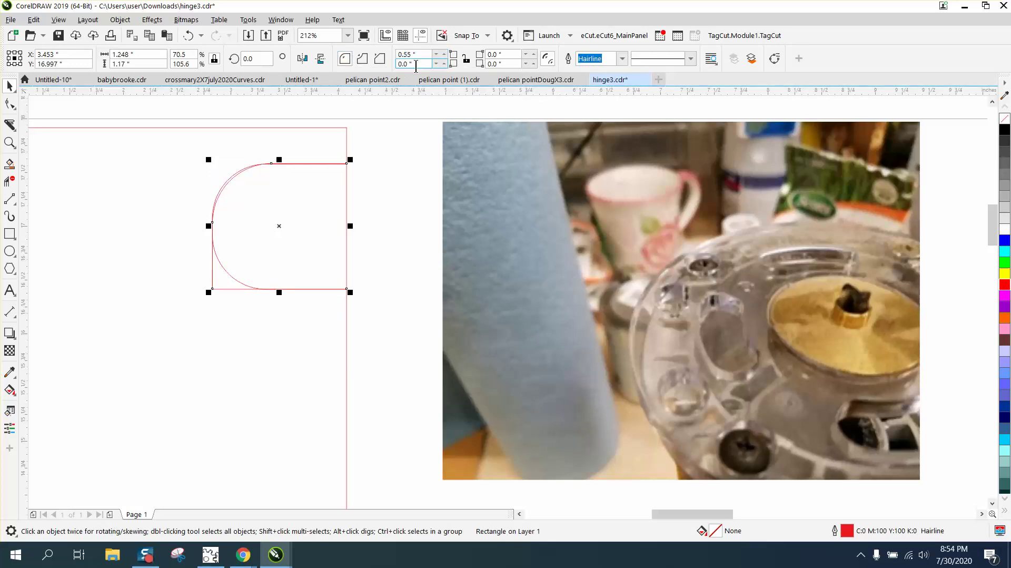
Set the rectangle's upper-left and lower-left corner radii to 0.6 inches
{"action": "left_click", "coordinate": [402, 61]}
{"action": "left_click_drag", "start_coordinate": [419, 54], "coordinate": [399, 55]}
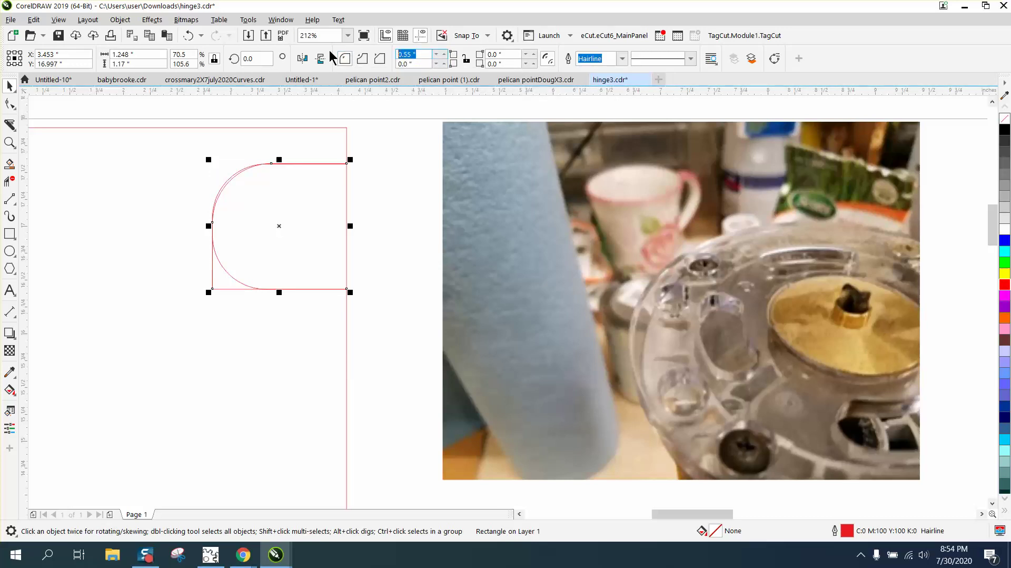
{"action": "type", "text": ".6"}
{"action": "left_click", "coordinate": [402, 62]}
{"action": "type", "text": ".6"}
{"action": "key", "text": "Return"}
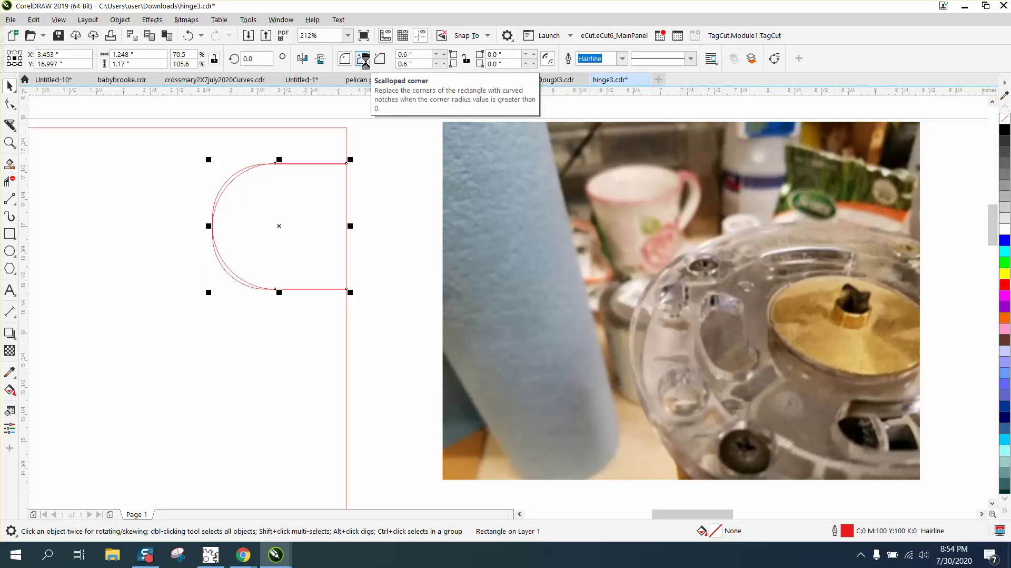
Compare the rounded rectangle's left end with the original cutout curve up close and deselect it
{"action": "left_click", "coordinate": [9, 142]}
{"action": "left_click_drag", "start_coordinate": [175, 155], "coordinate": [481, 361]}
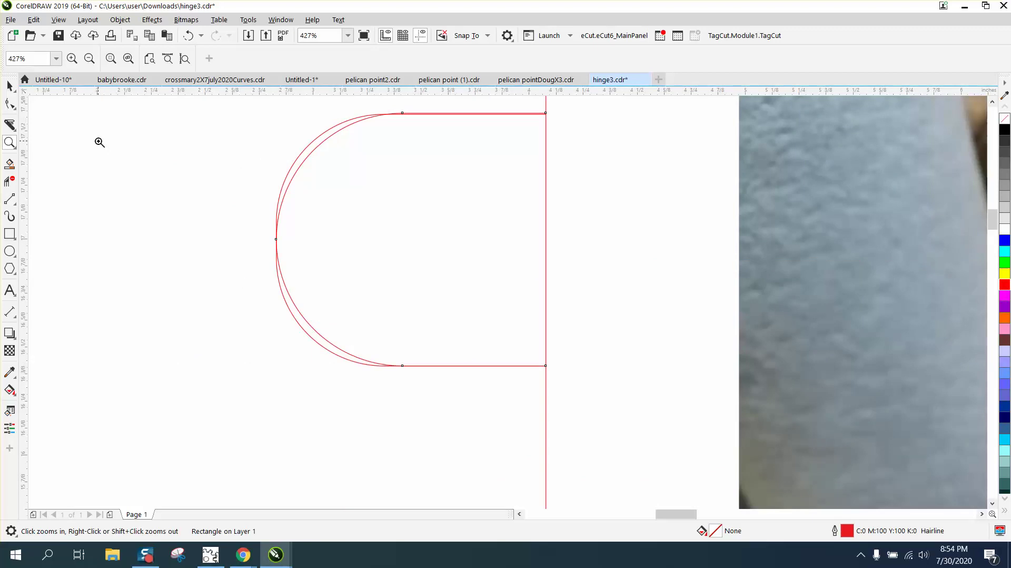
{"action": "left_click", "coordinate": [9, 86]}
{"action": "scroll", "coordinate": [504, 241], "scroll_direction": "down", "scroll_amount": 3}
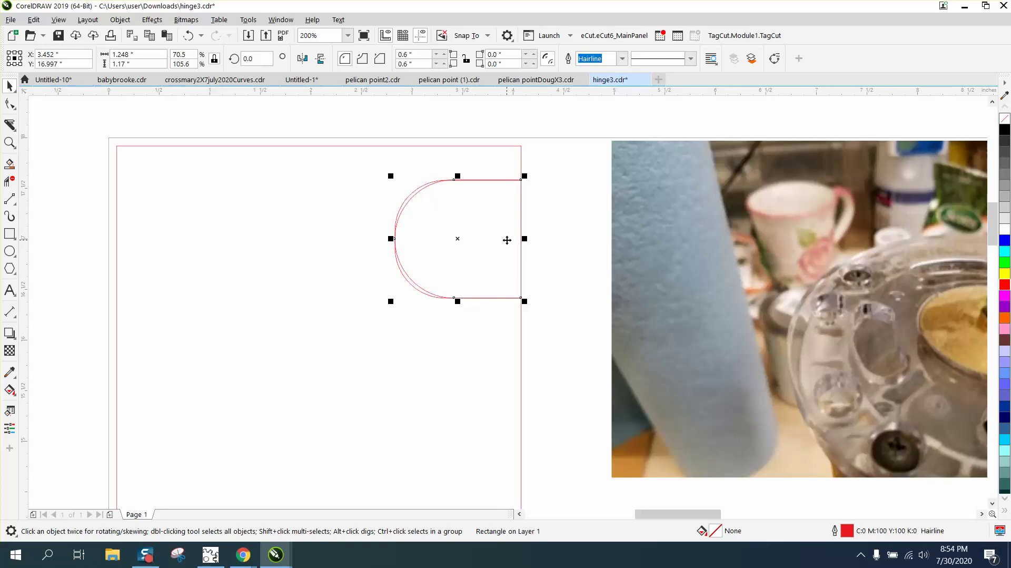
{"action": "left_click", "coordinate": [562, 164]}
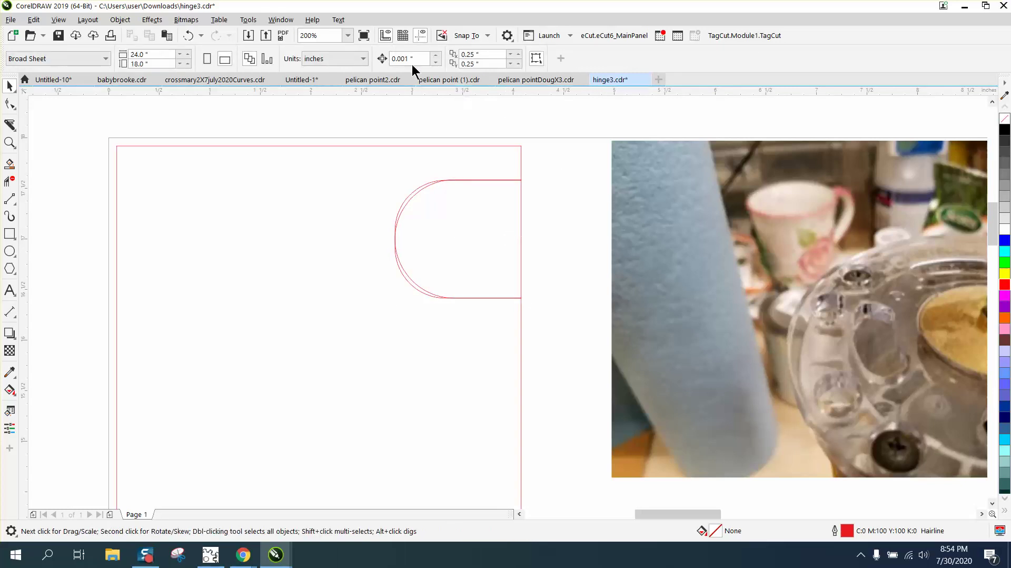
Set both the horizontal and vertical duplicate distances to 0 inches
{"action": "left_click_drag", "start_coordinate": [413, 59], "coordinate": [371, 61]}
{"action": "double_click", "coordinate": [480, 55]}
{"action": "type", "text": "0"}
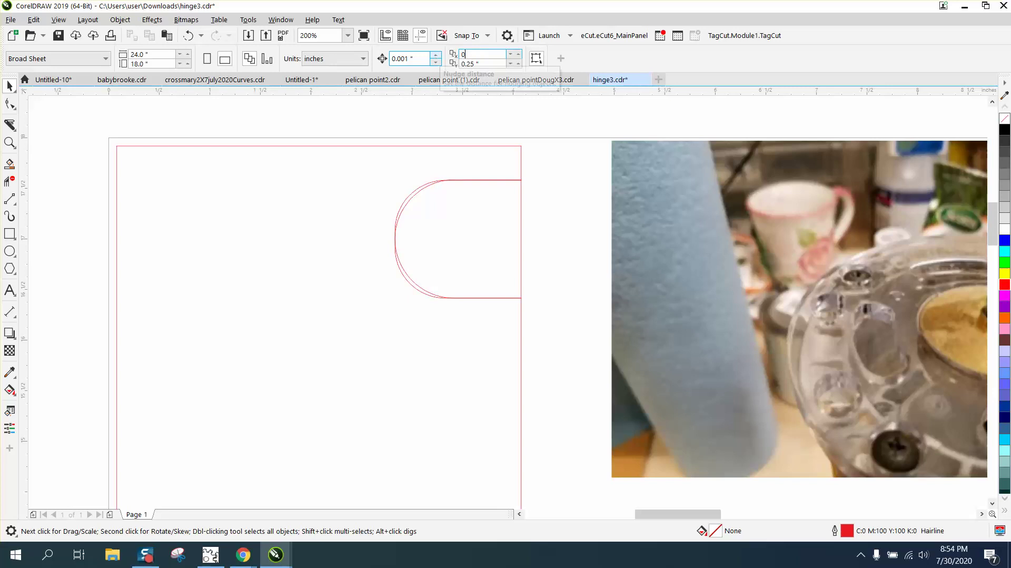
{"action": "key", "text": "Tab"}
{"action": "type", "text": "0"}
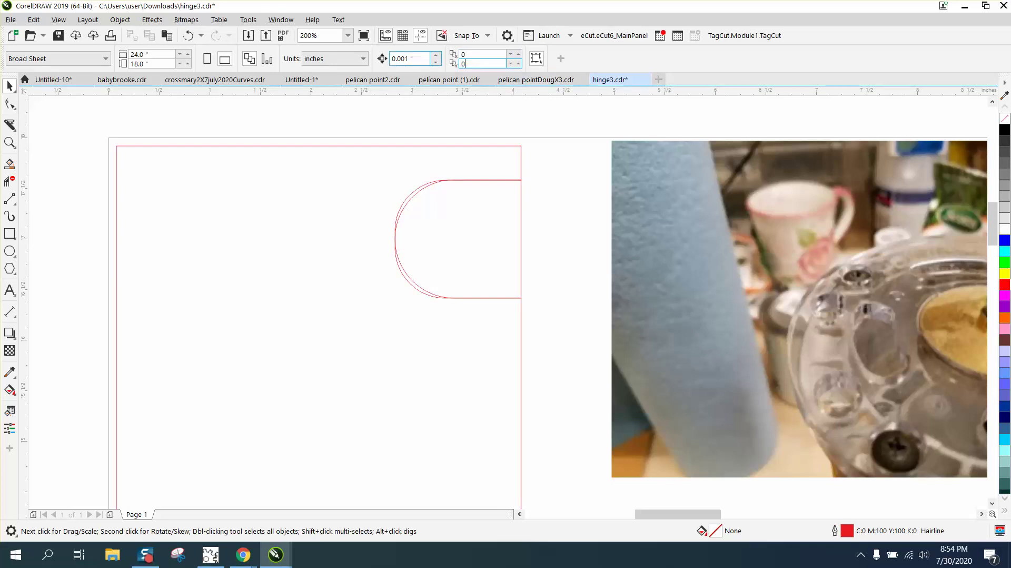
{"action": "key", "text": "Return"}
Set the nudge distance to 2 inches and nudge the original cutout curve once to the left
{"action": "left_click", "coordinate": [405, 59]}
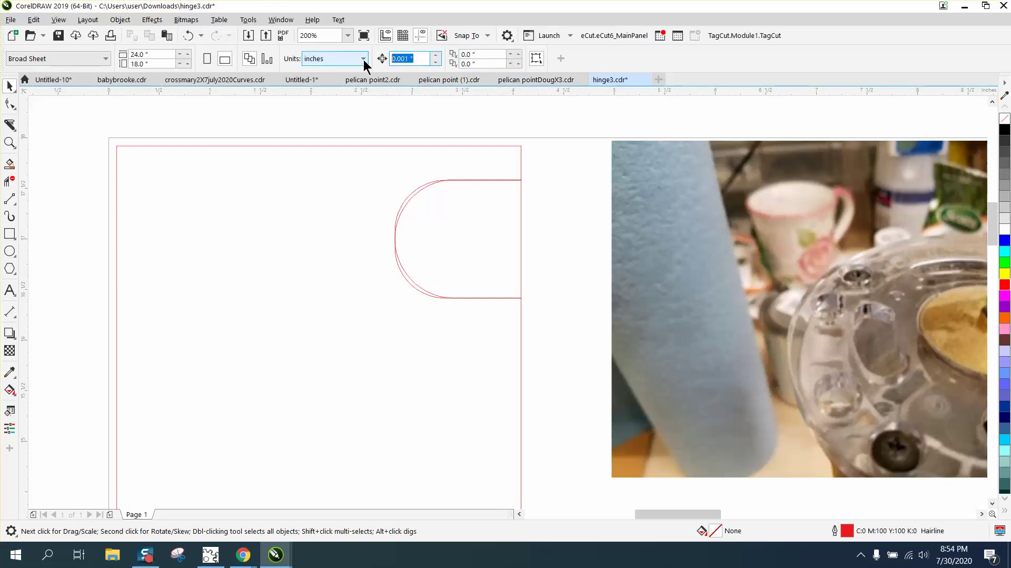
{"action": "type", "text": "2"}
{"action": "left_click", "coordinate": [430, 182]}
{"action": "key", "text": "Left"}
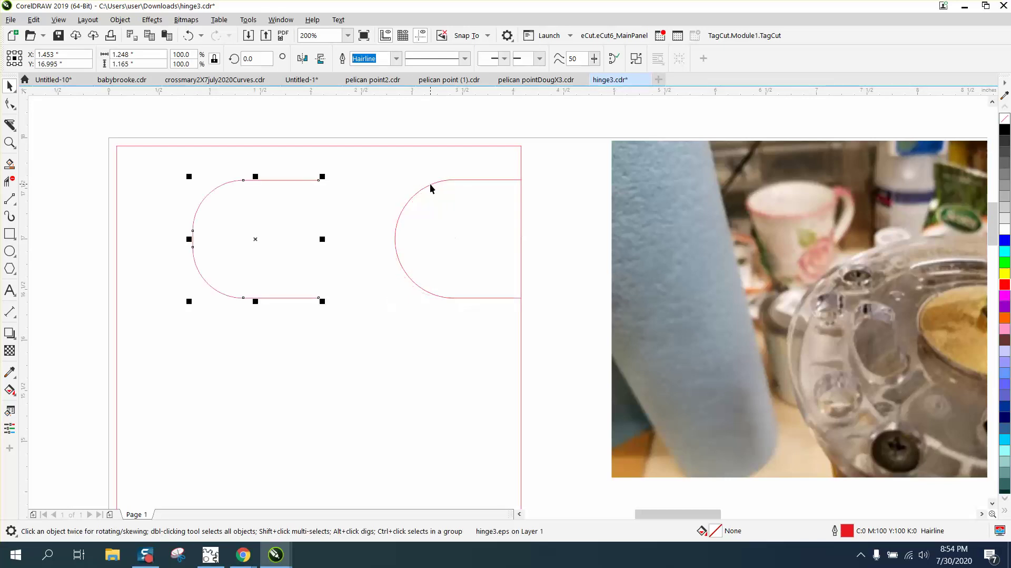
Nudge the new rounded rectangle once to the left and back again
{"action": "left_click", "coordinate": [398, 265]}
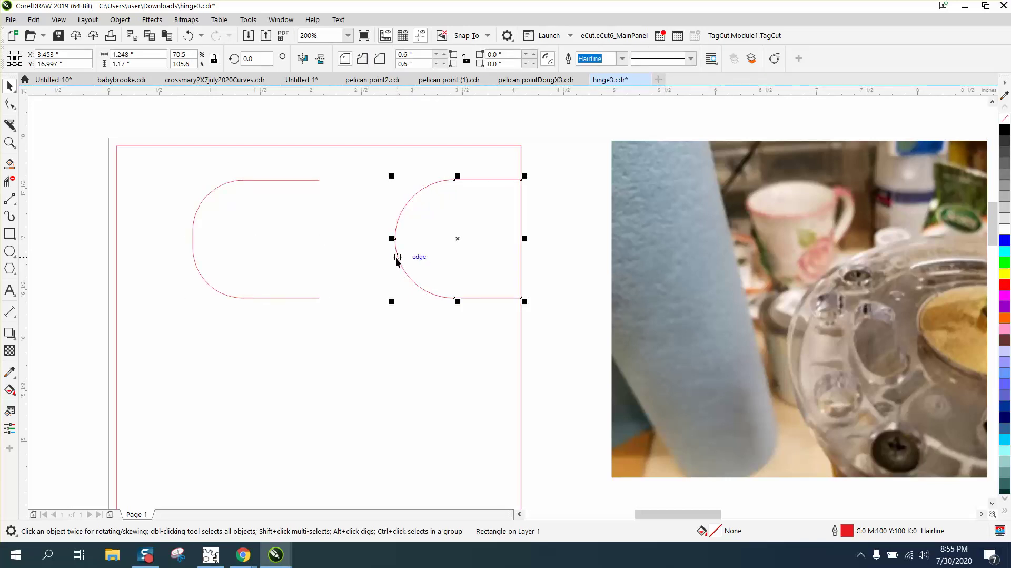
{"action": "key", "text": "Left"}
{"action": "key", "text": "Right"}
Delete the original hinge cutout curve that was moved away from the panel edge
{"action": "left_click", "coordinate": [311, 184]}
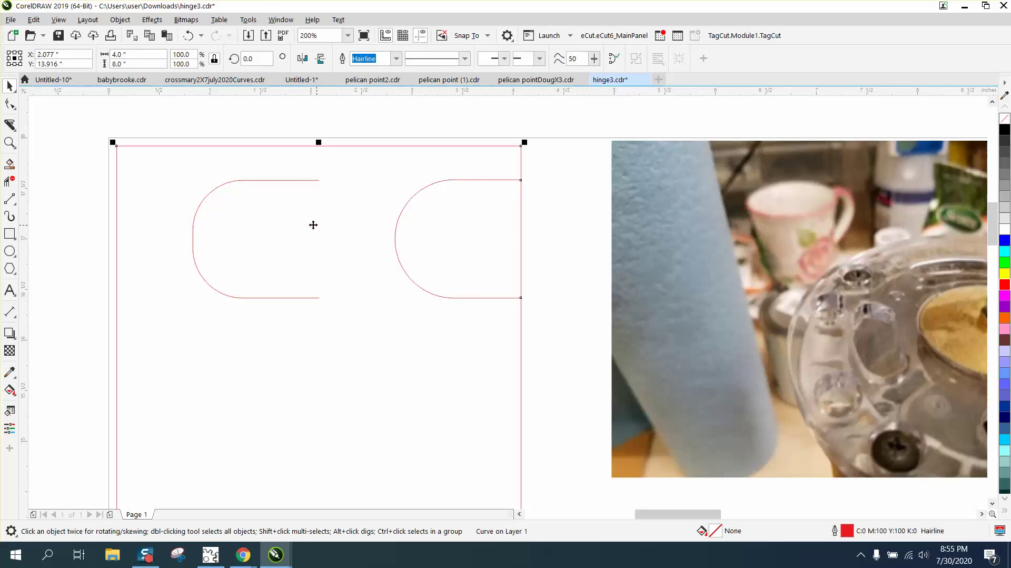
{"action": "left_click", "coordinate": [304, 180]}
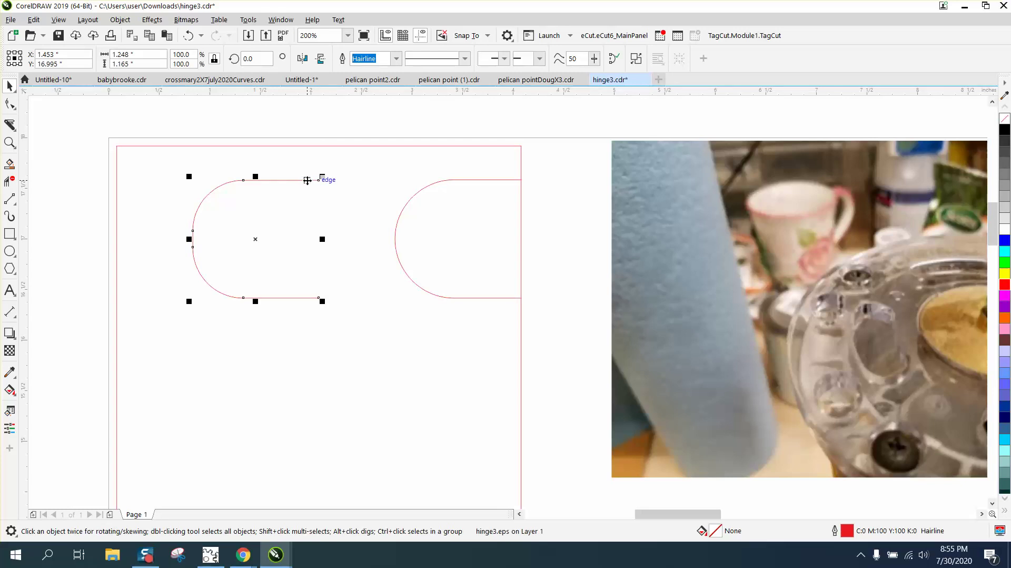
{"action": "key", "text": "Delete"}
Try removing the rounded rectangle's right edge with Virtual Segment Delete, and undo it
{"action": "left_click", "coordinate": [464, 180]}
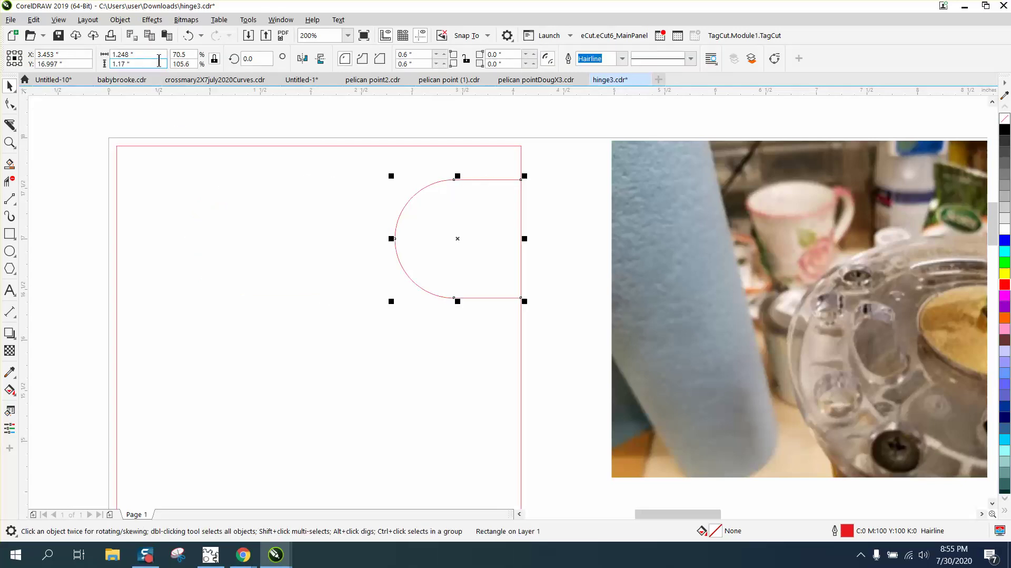
{"action": "left_click", "coordinate": [9, 182]}
{"action": "left_click_drag", "start_coordinate": [486, 217], "coordinate": [579, 247]}
{"action": "scroll", "coordinate": [456, 239], "scroll_direction": "down", "scroll_amount": 1}
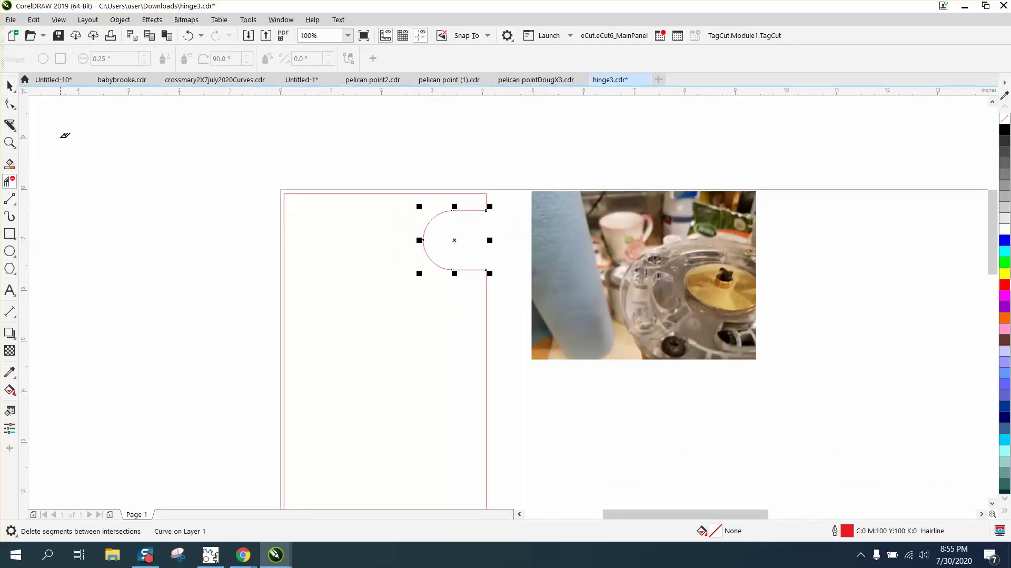
{"action": "left_click", "coordinate": [188, 35]}
Smart Fill the panel area around the hinge cutout to create a new closed shape
{"action": "scroll", "coordinate": [283, 124], "scroll_direction": "down", "scroll_amount": 1}
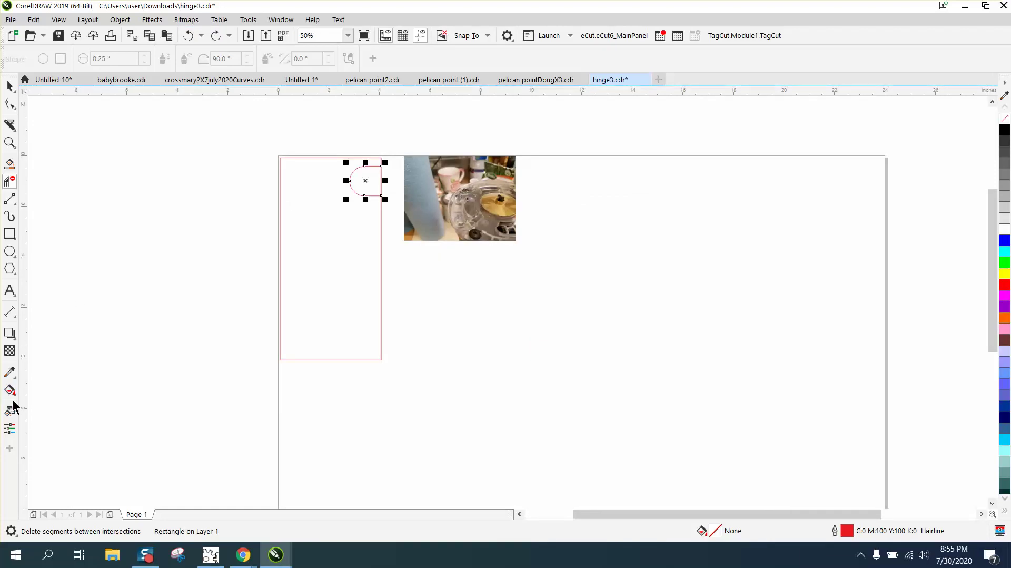
{"action": "left_click", "coordinate": [9, 168]}
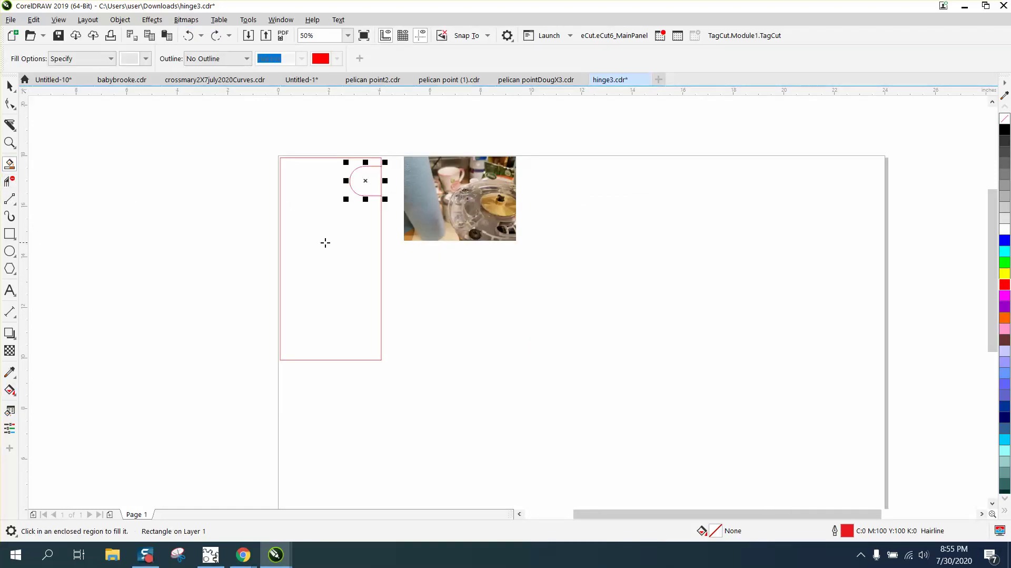
{"action": "left_click", "coordinate": [325, 242]}
{"action": "left_click", "coordinate": [9, 86]}
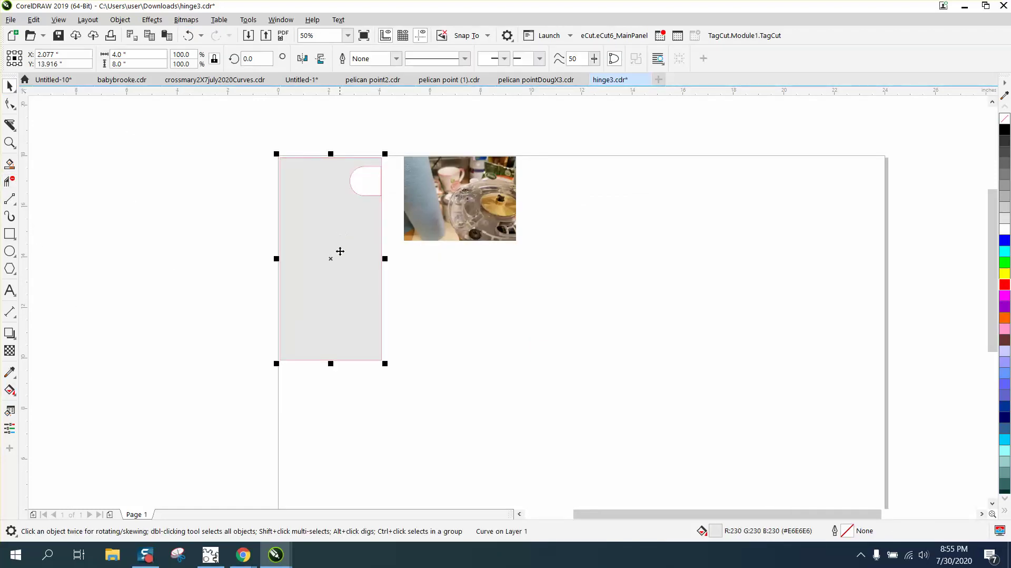
Move the filled panel shape to the empty page area right of the photo and replace its fill with a red outline
{"action": "left_click_drag", "start_coordinate": [338, 253], "coordinate": [618, 307]}
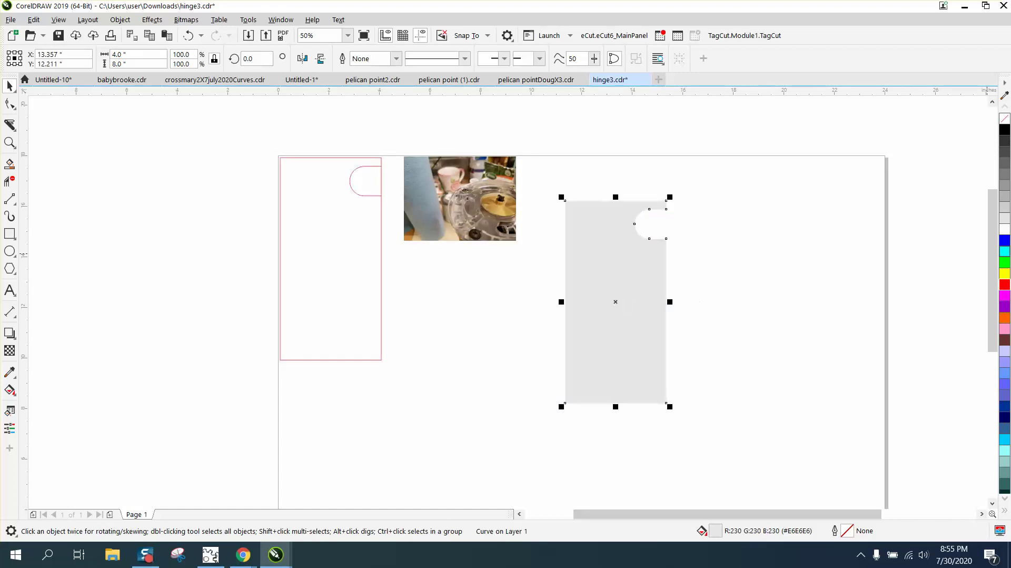
{"action": "left_click", "coordinate": [1005, 119]}
{"action": "right_click", "coordinate": [1005, 285]}
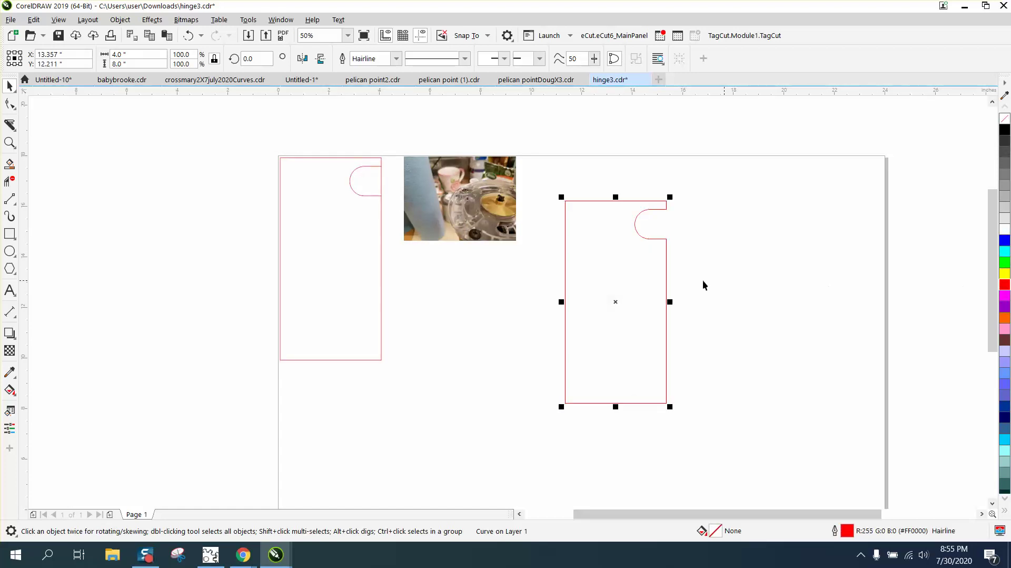
Delete the rounded rectangle and the original open panel outline left of the photo
{"action": "left_click_drag", "start_coordinate": [264, 141], "coordinate": [266, 179]}
{"action": "left_click_drag", "start_coordinate": [405, 341], "coordinate": [406, 343]}
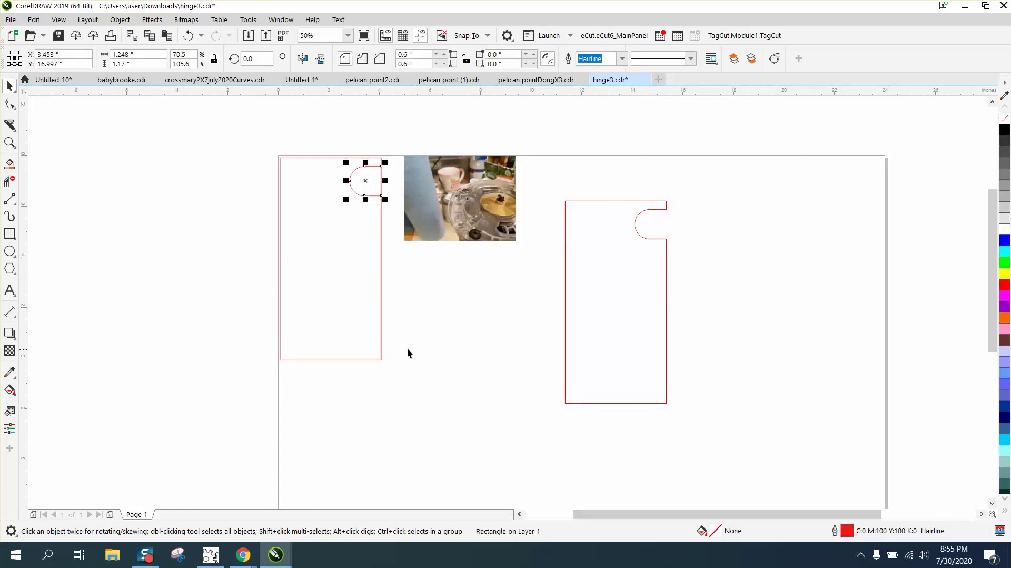
{"action": "key", "text": "Delete"}
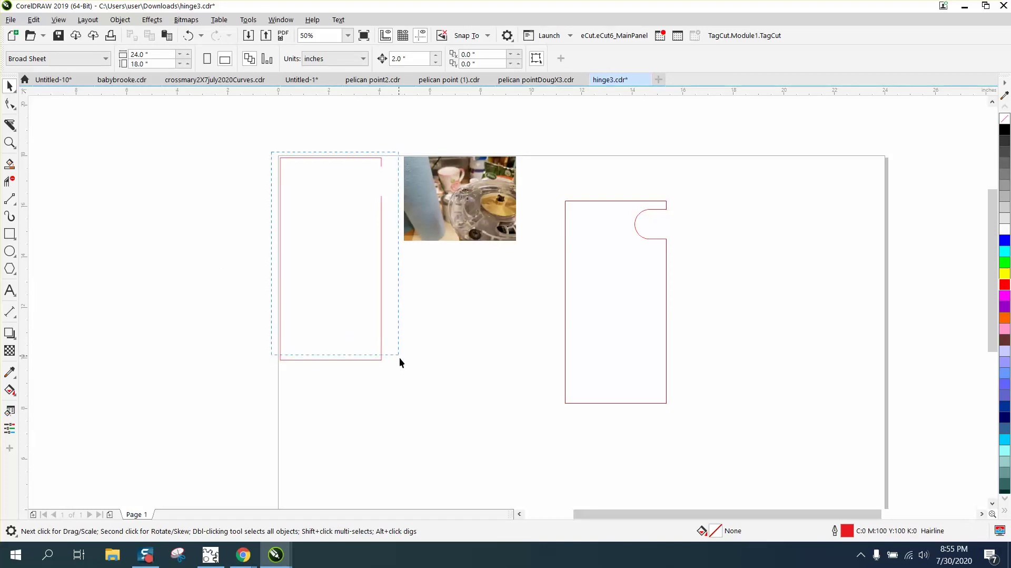
{"action": "left_click", "coordinate": [288, 159]}
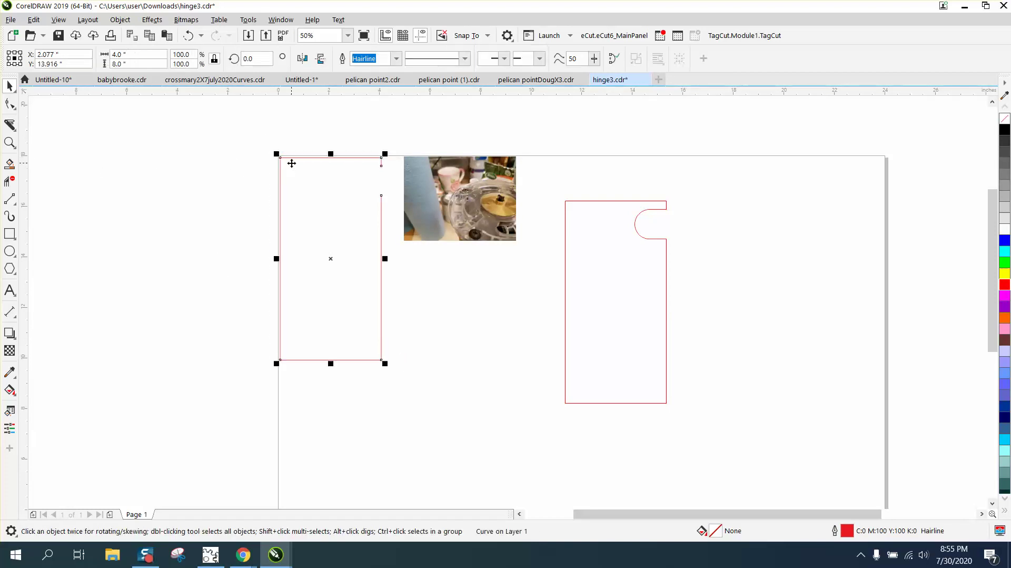
{"action": "key", "text": "Delete"}
Examine the cutout on the new panel outline up close and in relation to the whole panel
{"action": "left_click", "coordinate": [10, 143]}
{"action": "left_click_drag", "start_coordinate": [564, 189], "coordinate": [700, 264]}
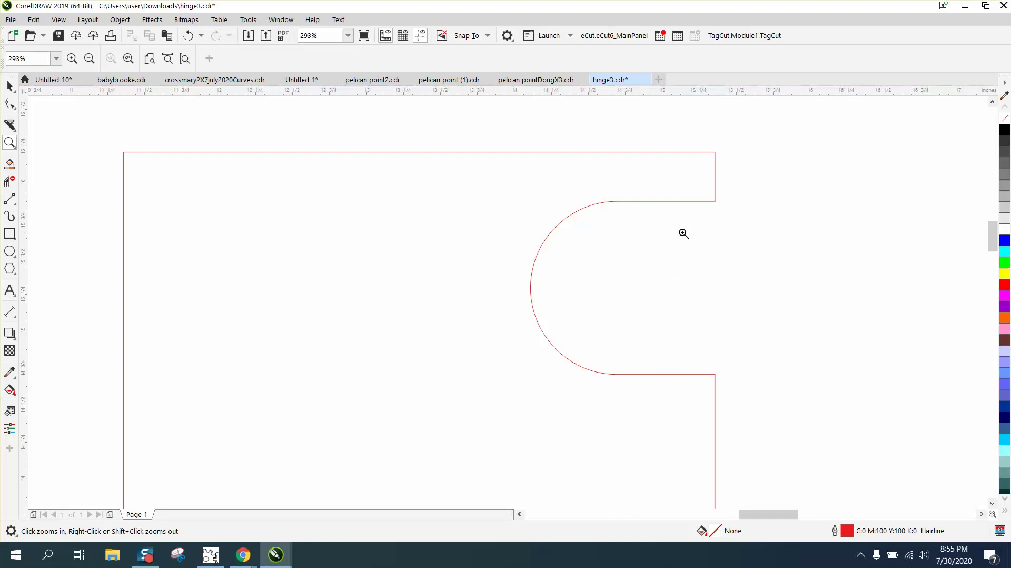
{"action": "right_click", "coordinate": [577, 257]}
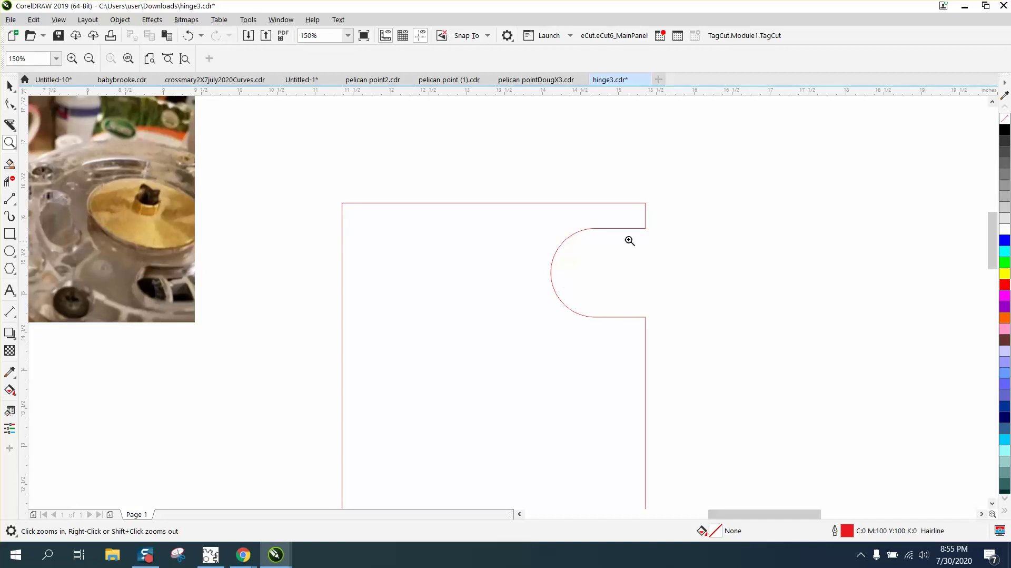
{"action": "right_click", "coordinate": [633, 283]}
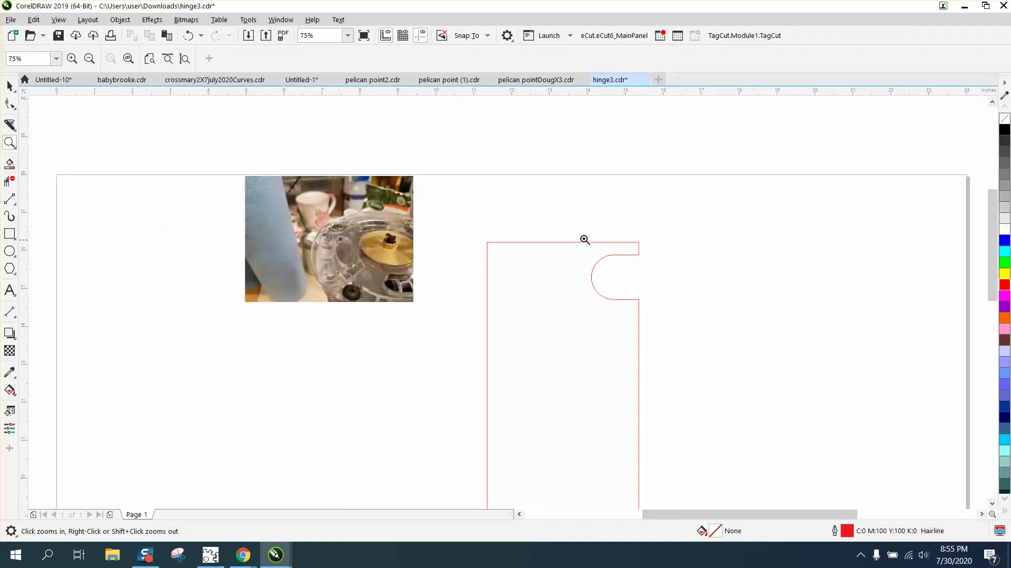
{"action": "left_click_drag", "start_coordinate": [576, 255], "coordinate": [700, 314]}
{"action": "scroll", "coordinate": [553, 281], "scroll_direction": "down", "scroll_amount": 2}
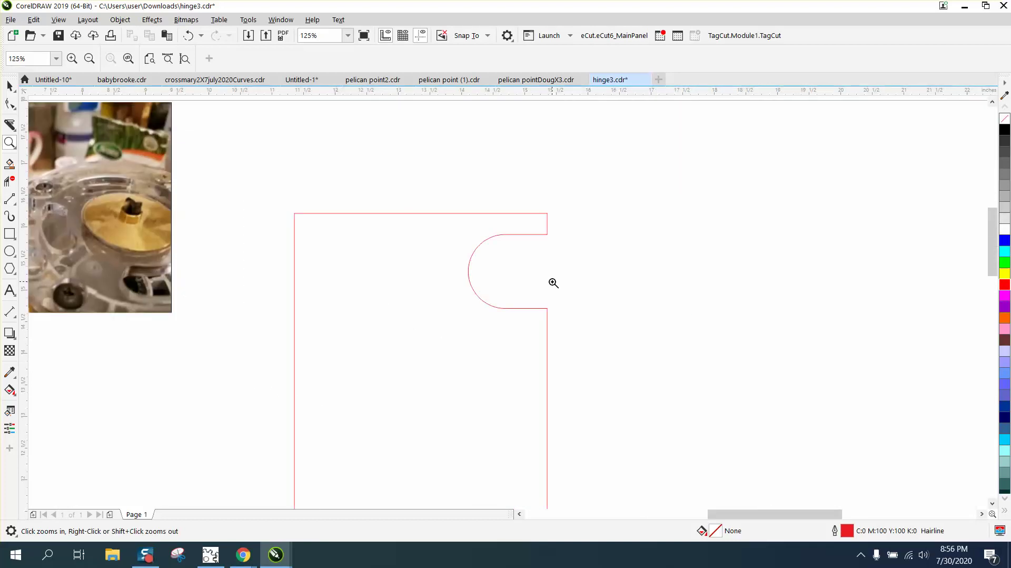